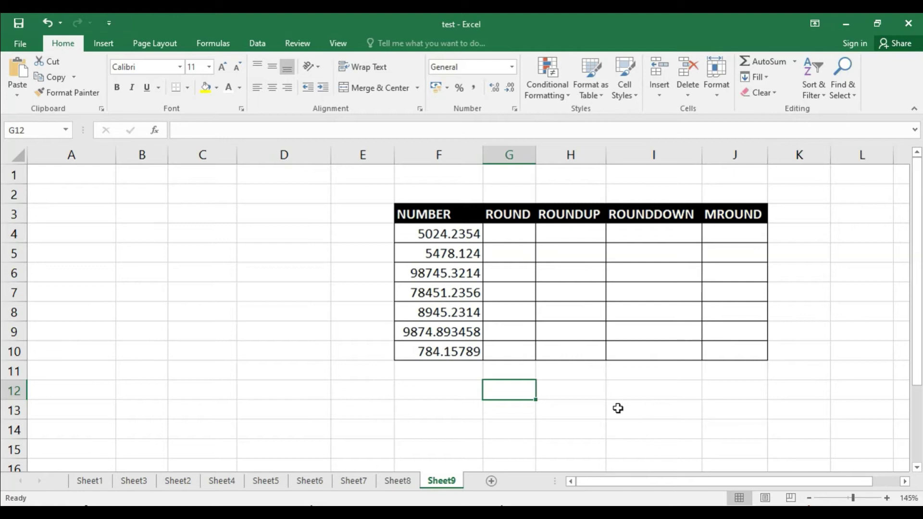
Examine the values in the NUMBER column and the ROUND, ROUNDUP, ROUNDDOWN and MROUND headings of the table
left_click_drag(457, 237, 461, 352)
left_click(556, 391)
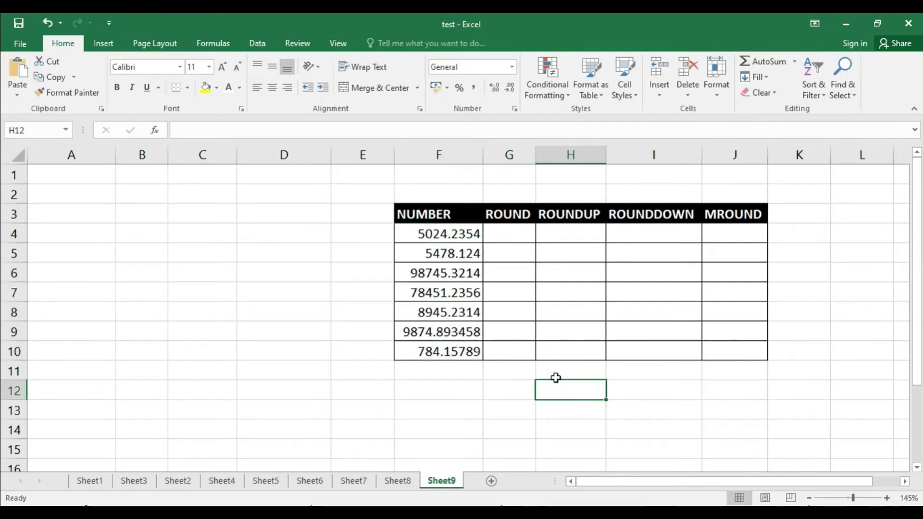
left_click(517, 214)
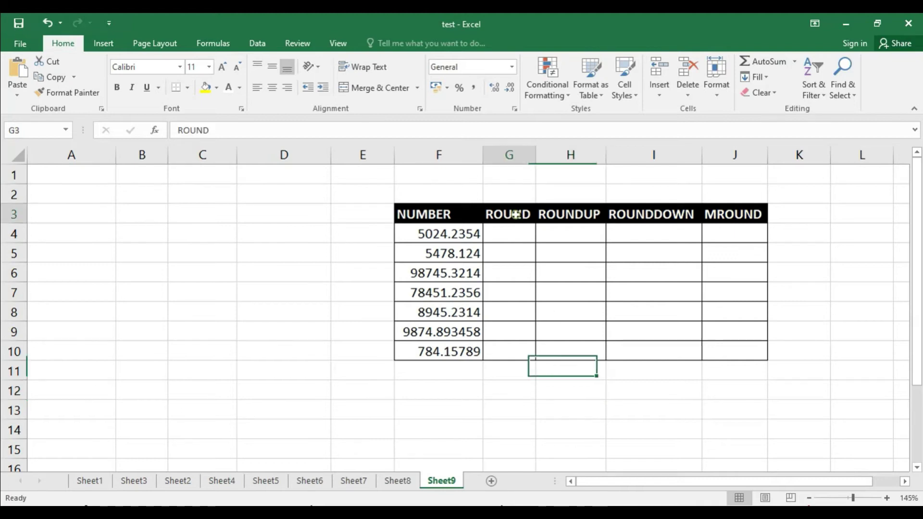
left_click(591, 213)
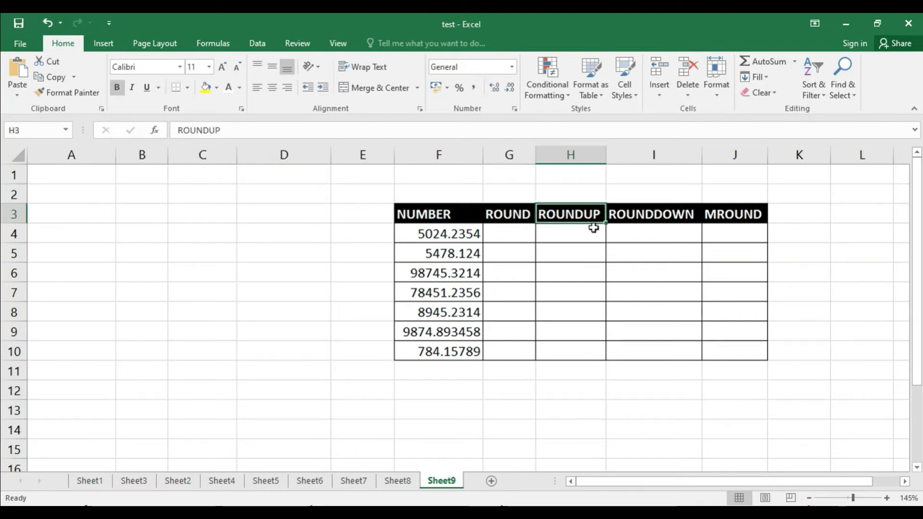
left_click(663, 221)
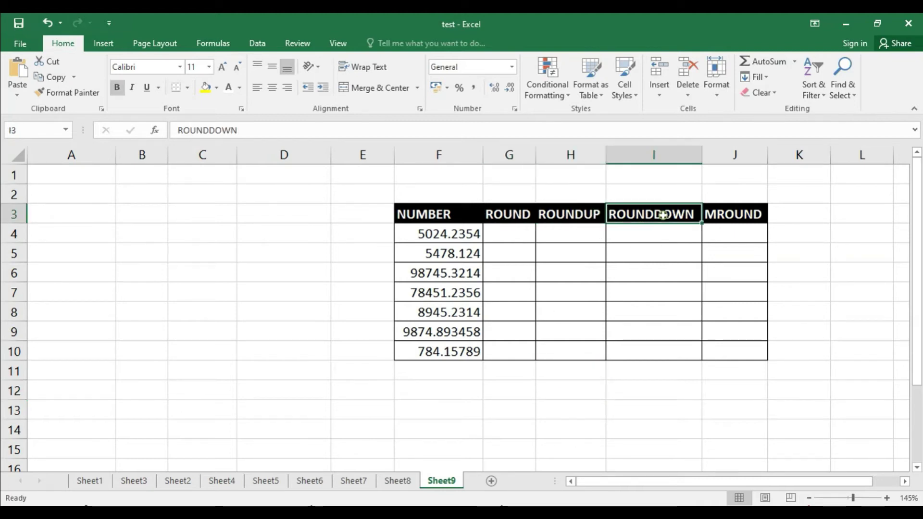
left_click(747, 218)
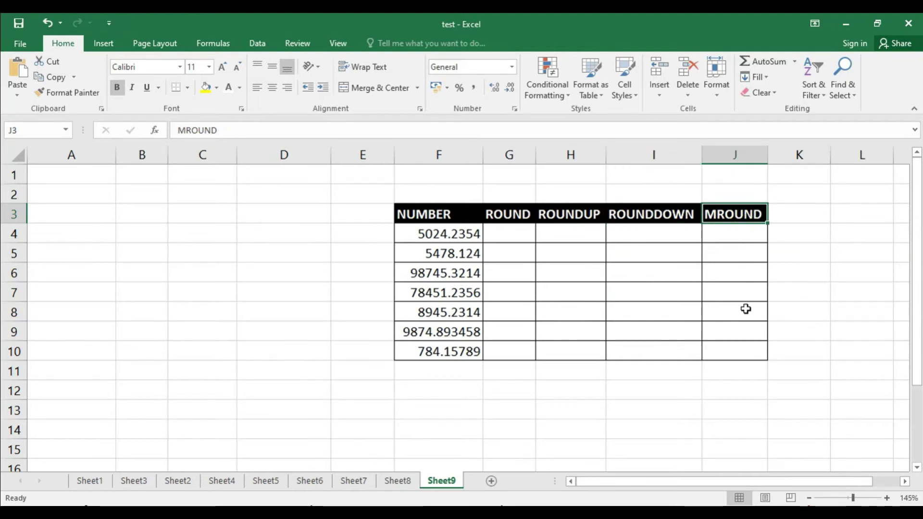
left_click_drag(435, 234, 442, 351)
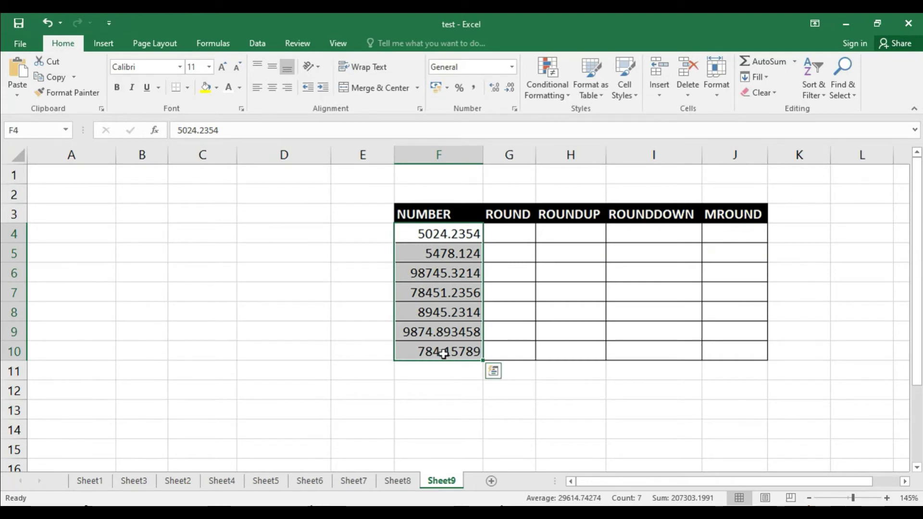
left_click(513, 233)
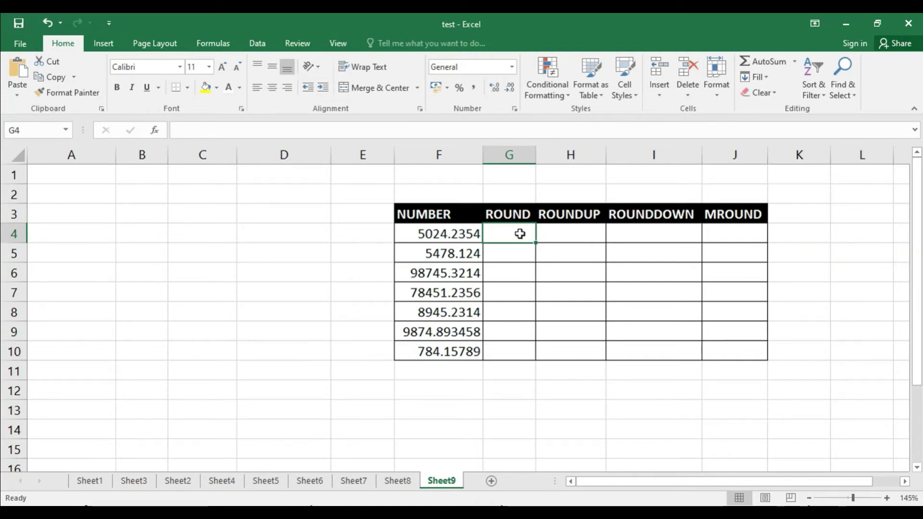
left_click(533, 425)
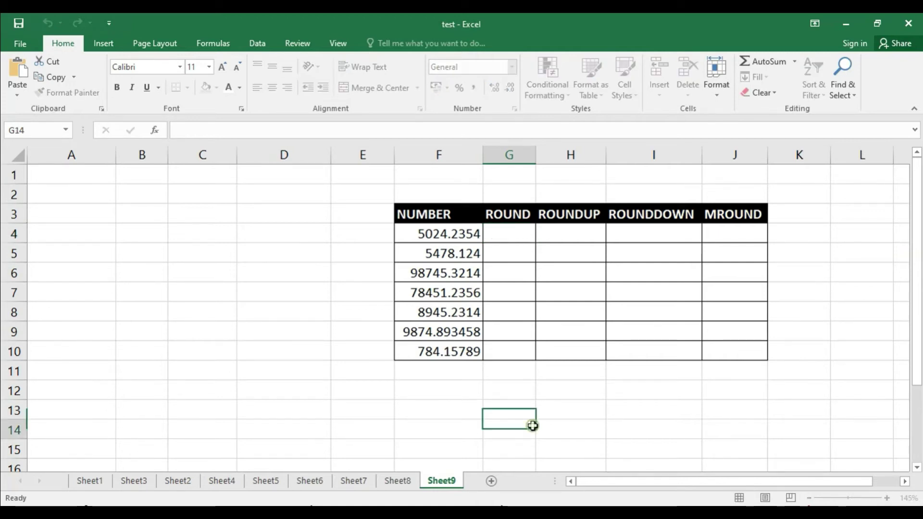
Enter the formula =ROUND(F4,1) in cell G4 to round the first number to one decimal place
left_click(504, 236)
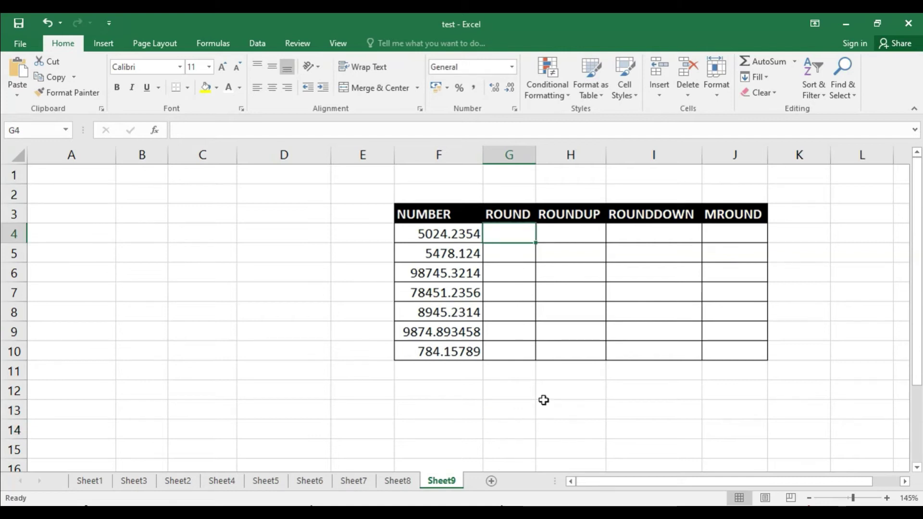
type("=")
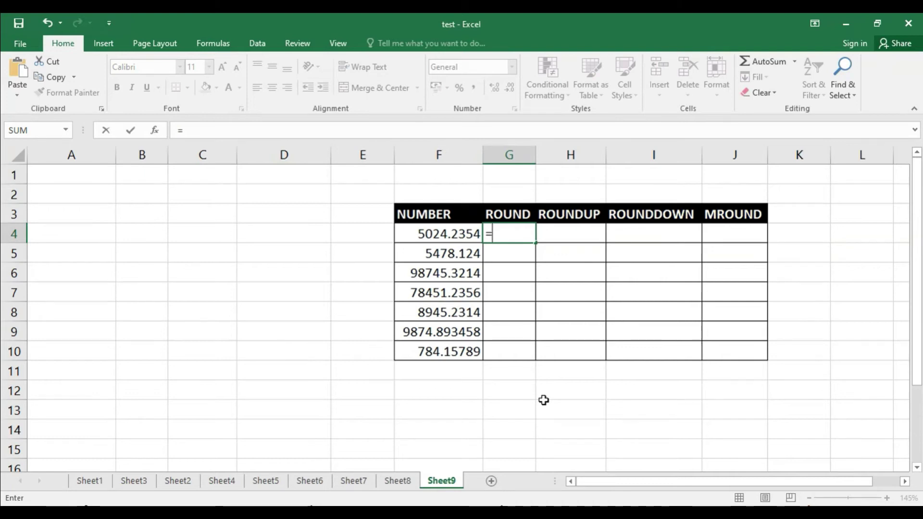
type("round")
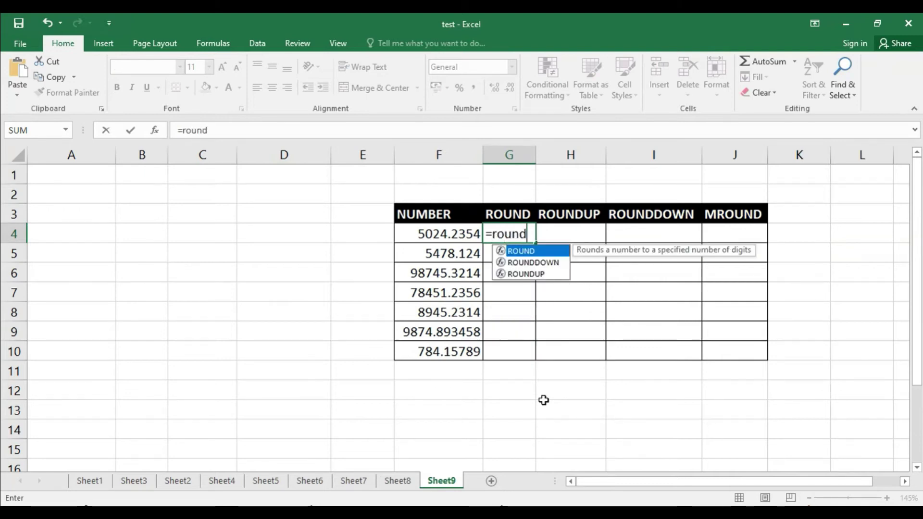
type("(")
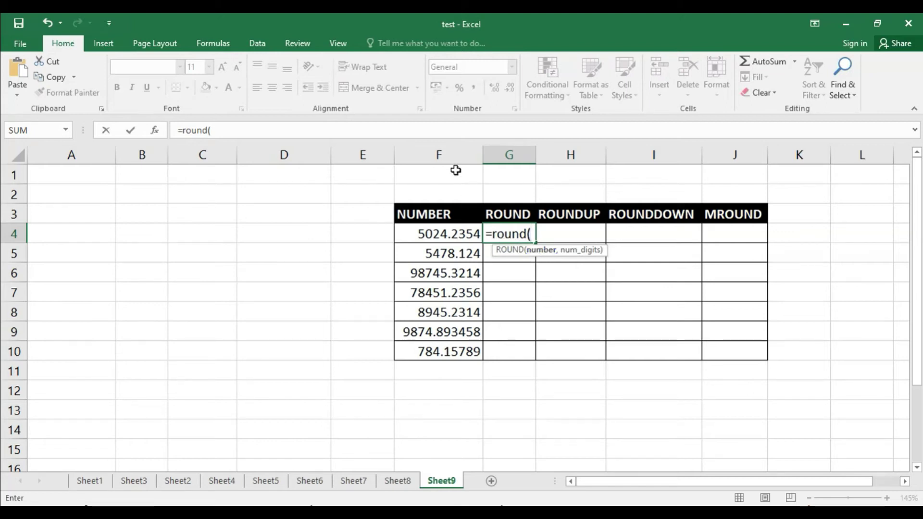
left_click(447, 234)
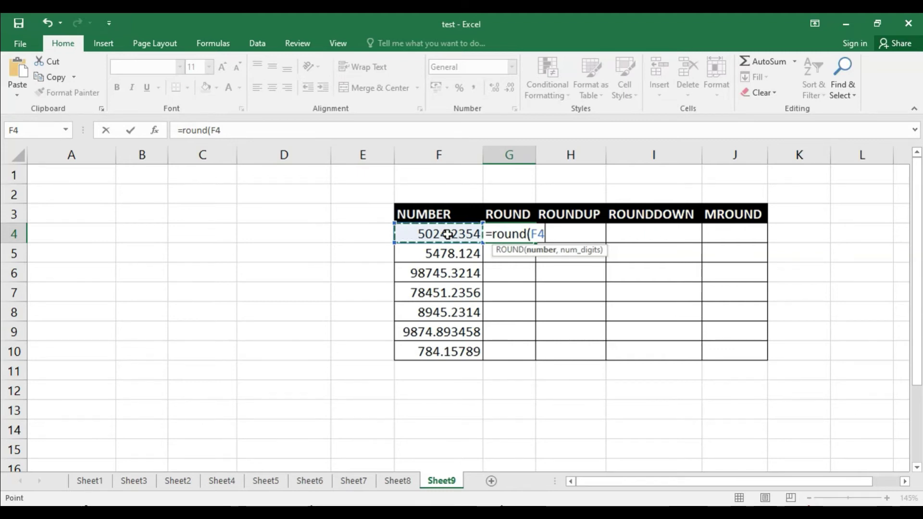
type(",")
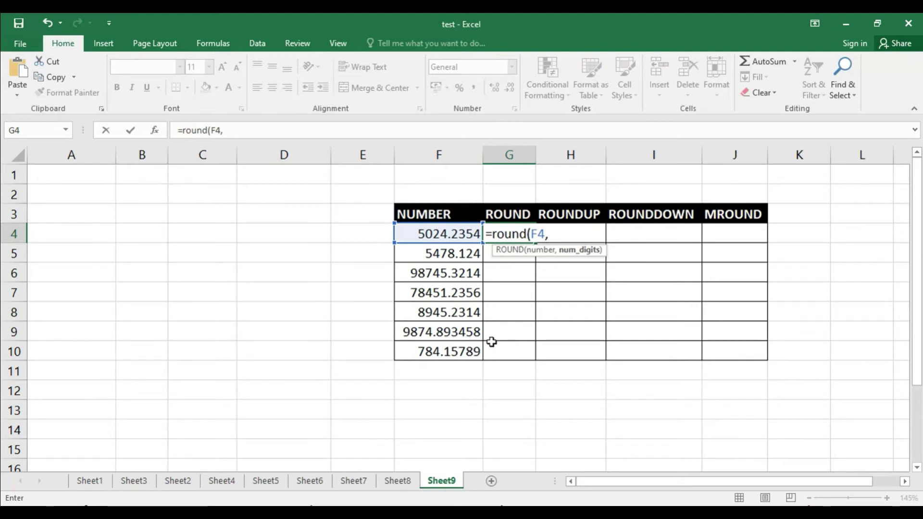
type("1")
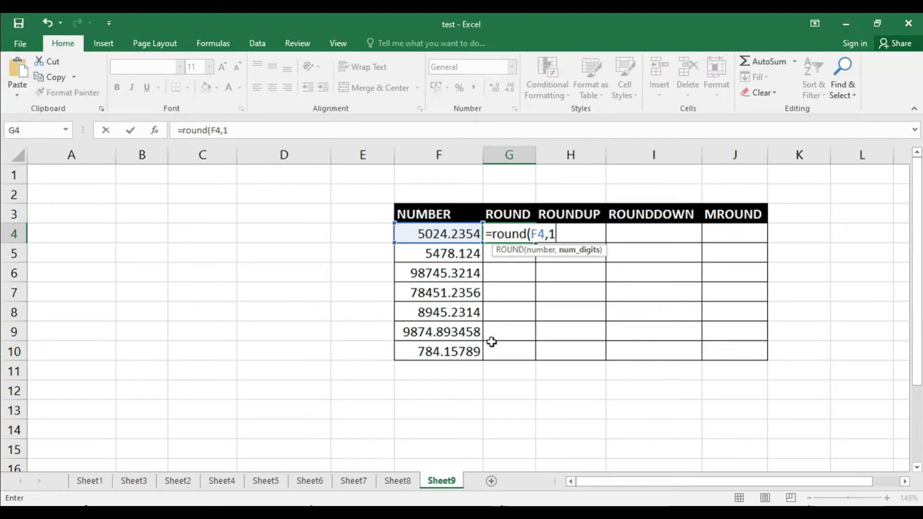
type(")")
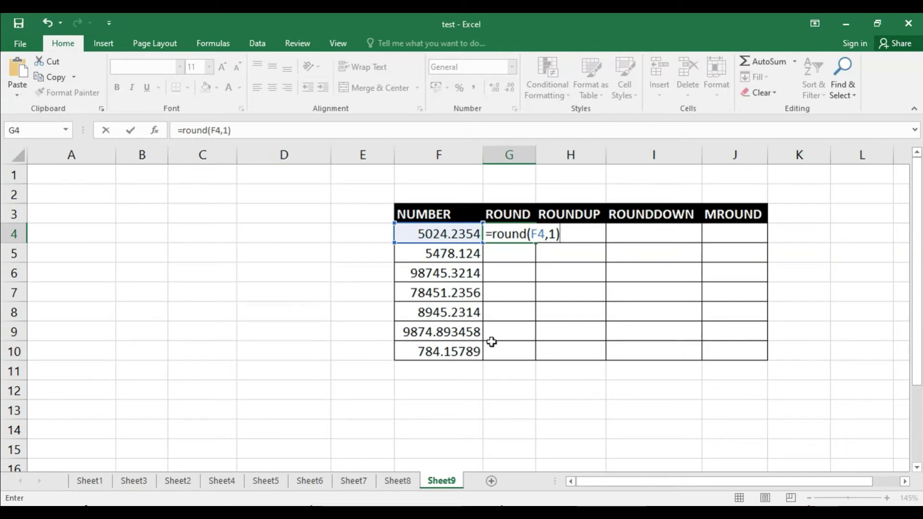
key("Return")
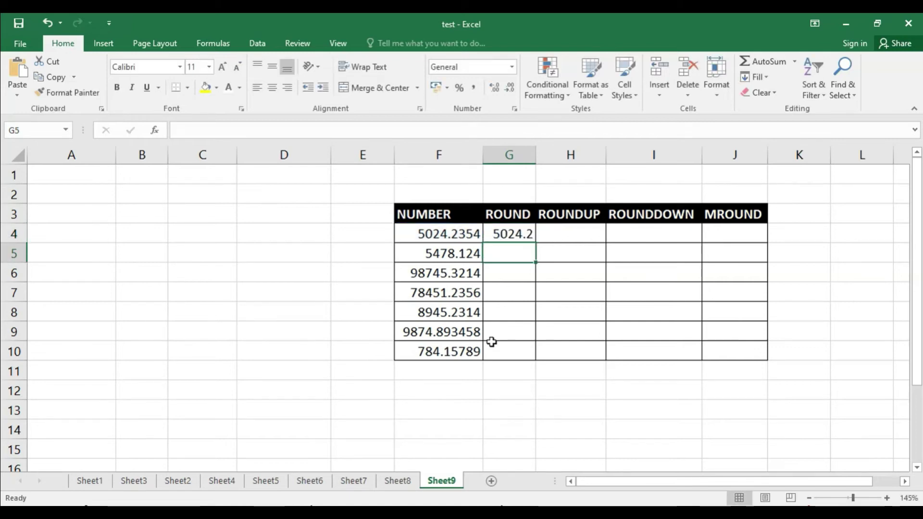
Change the number of digits in G4's ROUND formula to 3
left_click(440, 235)
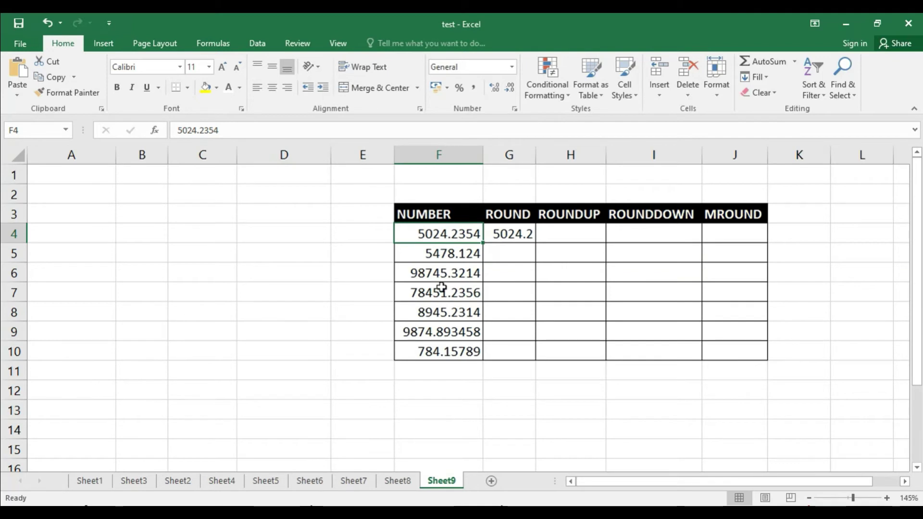
double_click(517, 236)
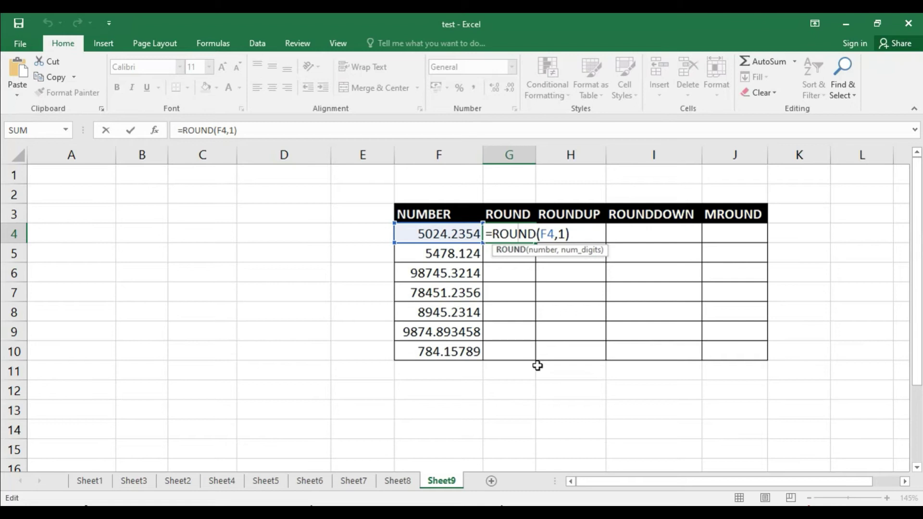
key("Right")
key("Right")
key("Right")
key("Right")
key("Right")
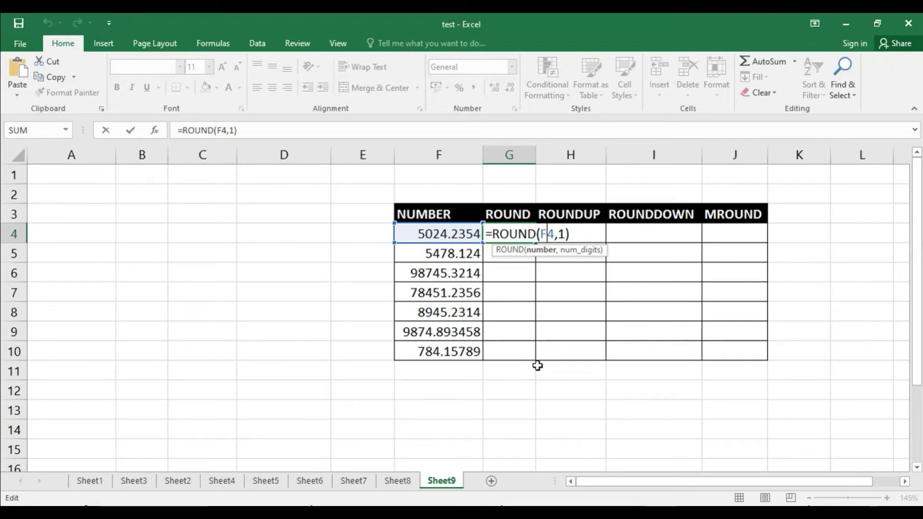
key("Right")
key("Delete")
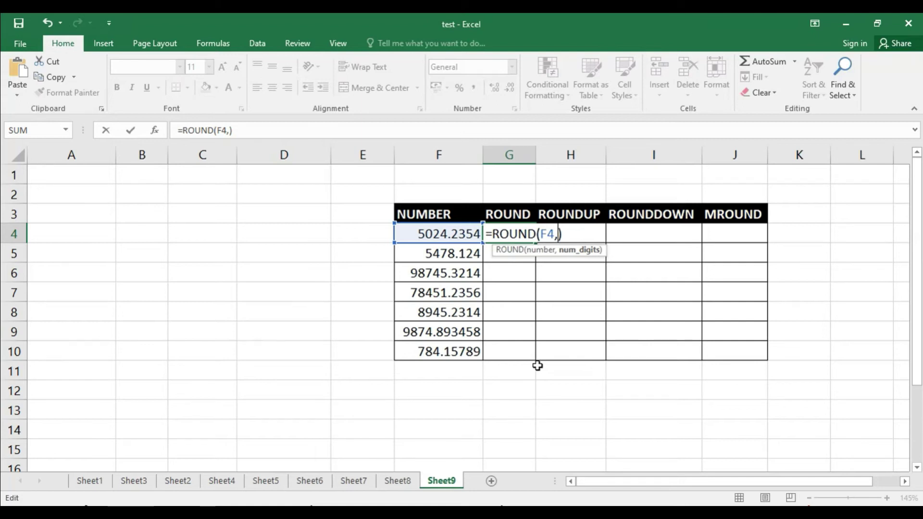
type("3")
key("Return")
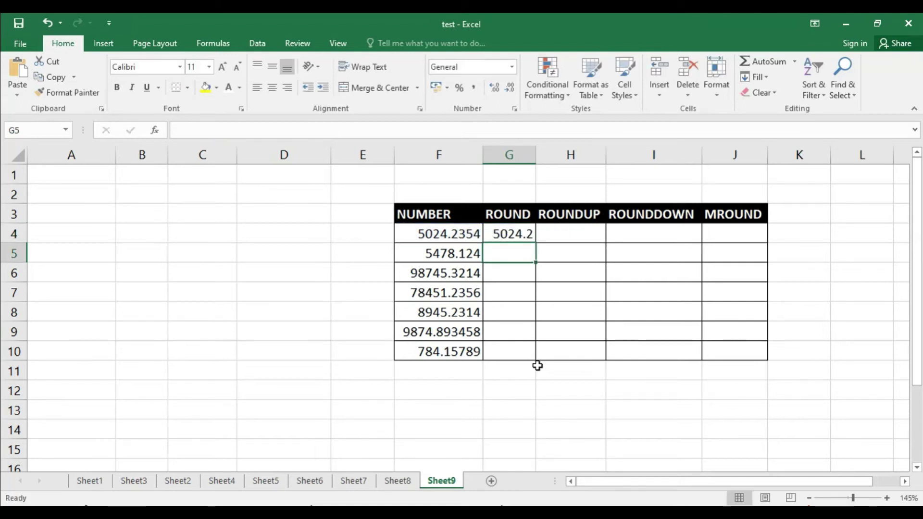
Widen column G slightly and fill G4's ROUND formula down through G10
left_click_drag(535, 159, 557, 158)
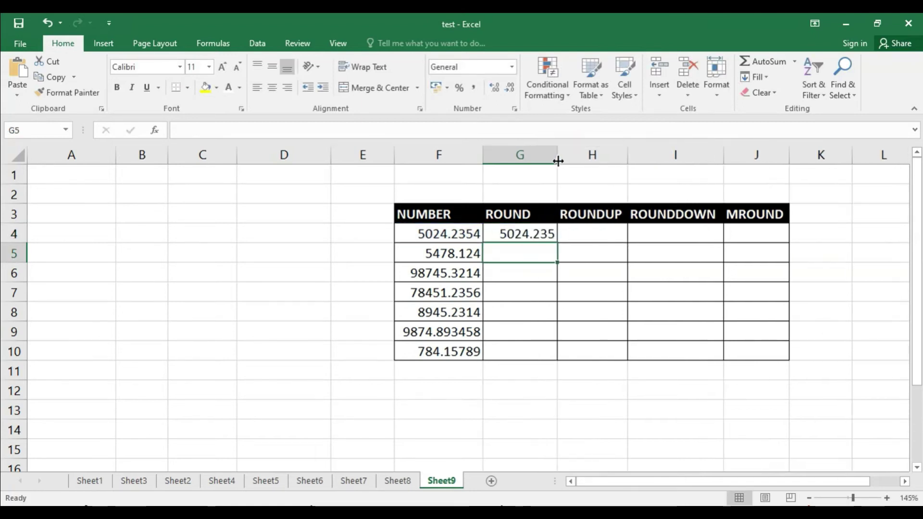
left_click(531, 235)
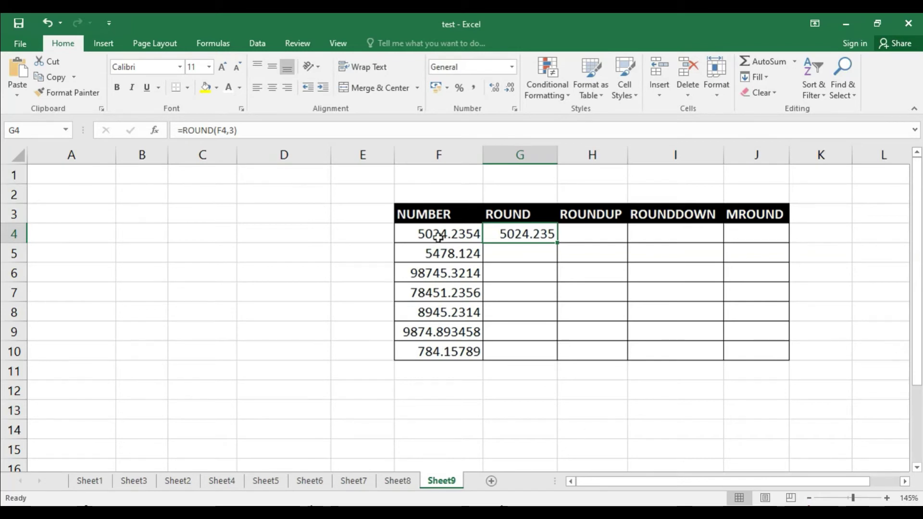
double_click(558, 245)
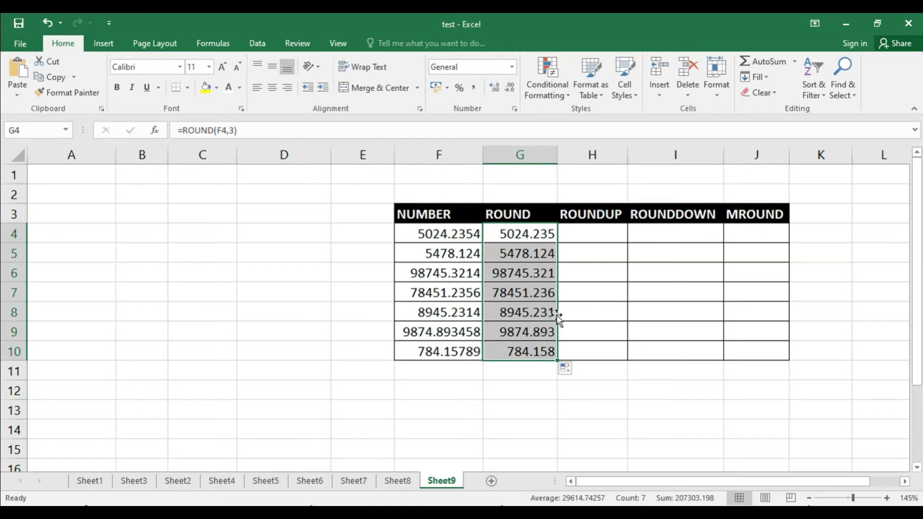
Set the number of digits in G4's ROUND formula to 0 and fill it down through G10
double_click(540, 235)
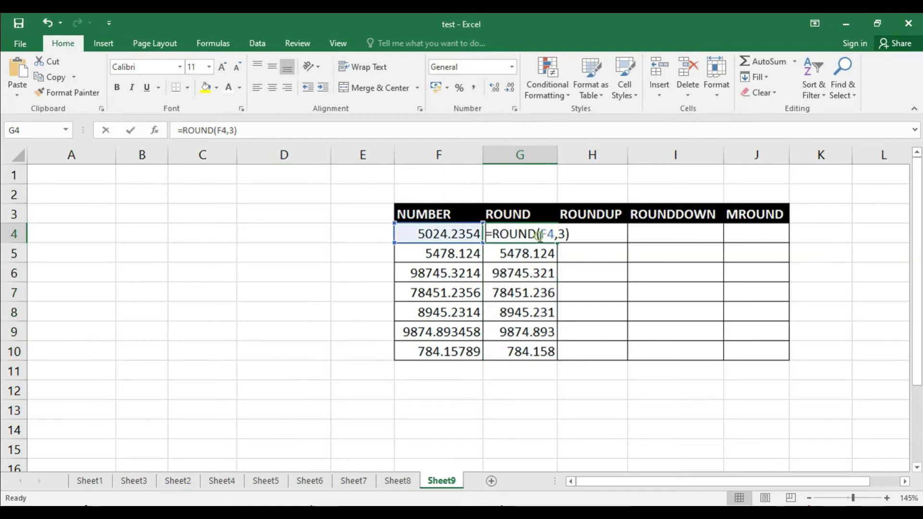
left_click(560, 235)
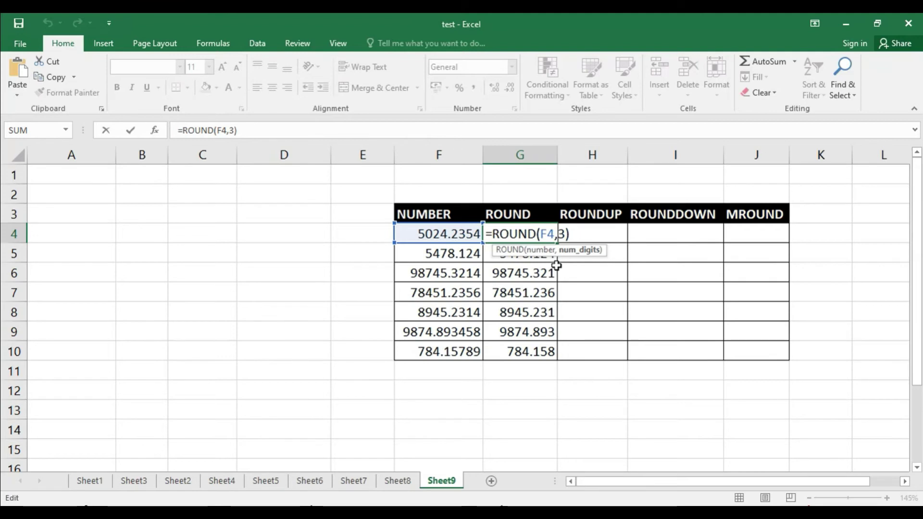
key("Delete")
type("0")
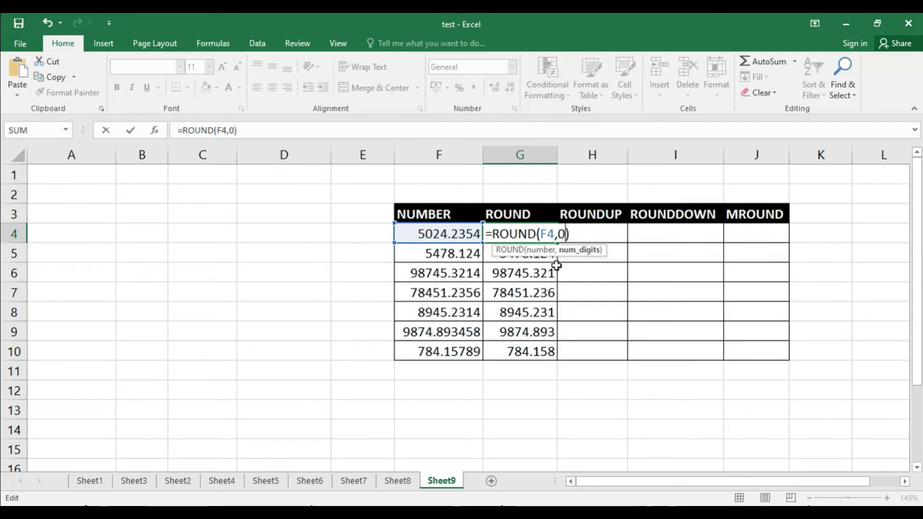
key("Return")
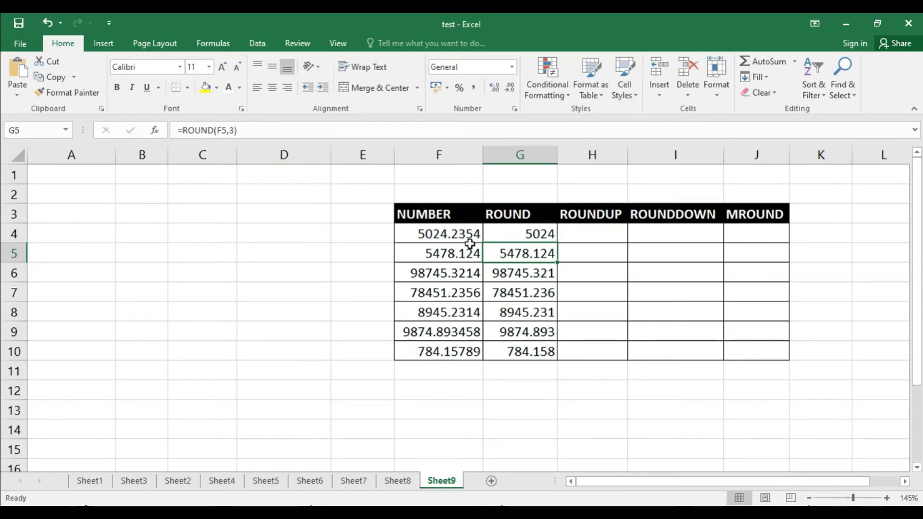
left_click(533, 234)
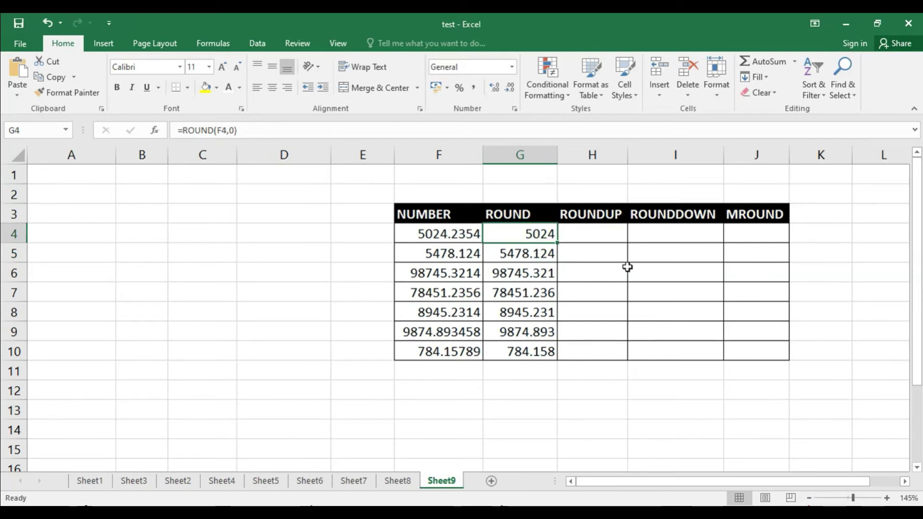
double_click(557, 244)
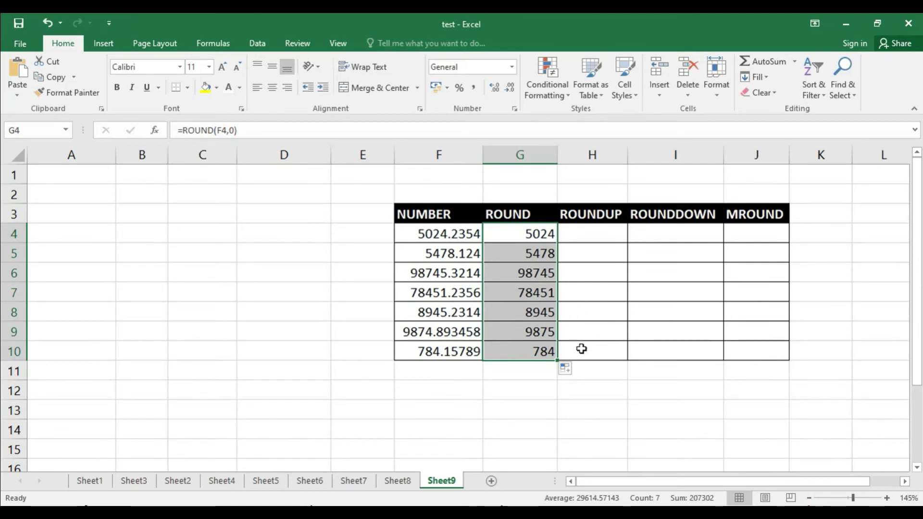
Examine the zero-digit ROUND formulas in G4 and G9 and compare them with the source numbers in column F
left_click(547, 334)
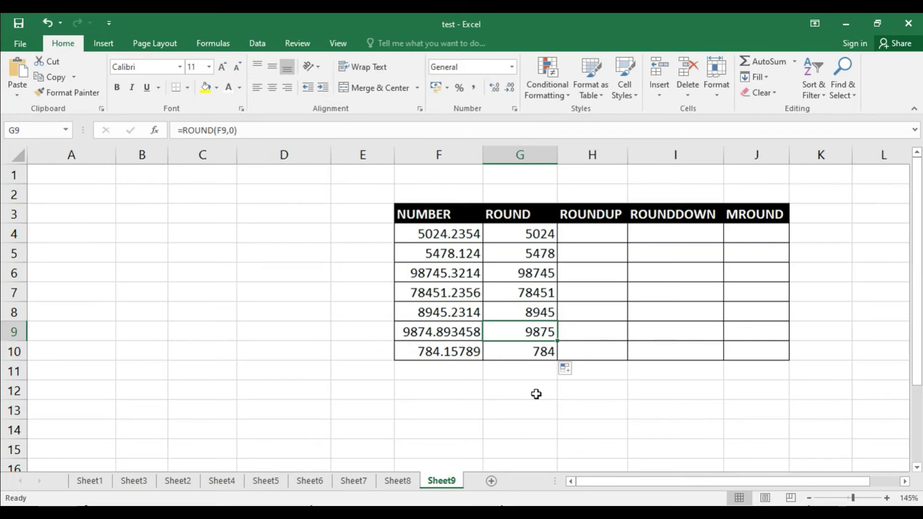
left_click(534, 235)
double_click(562, 234)
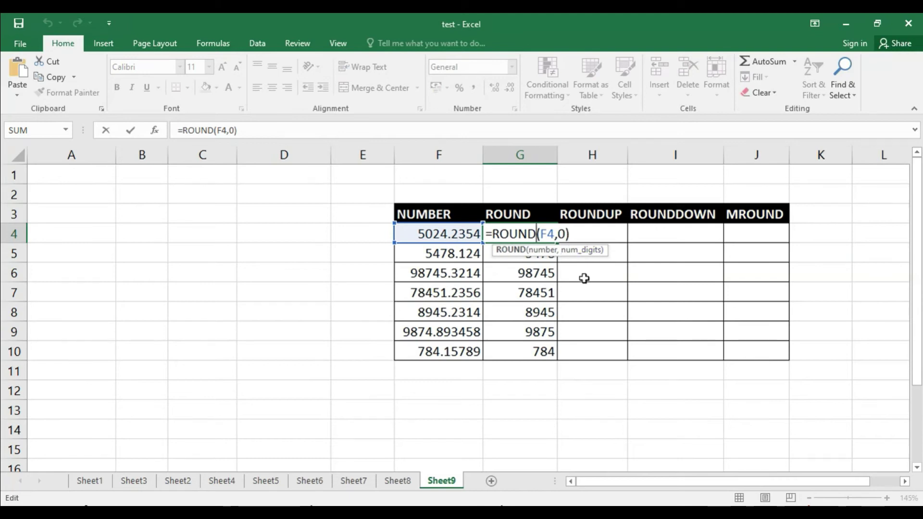
key("Return")
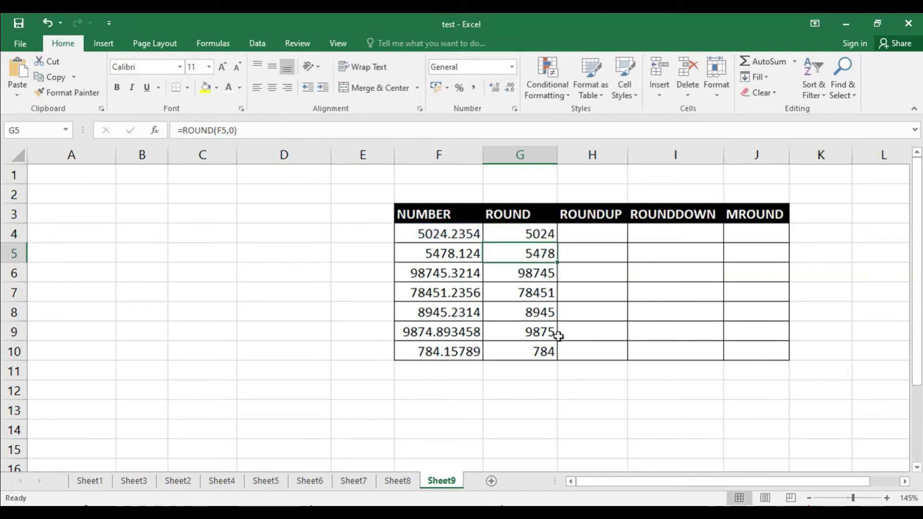
double_click(527, 234)
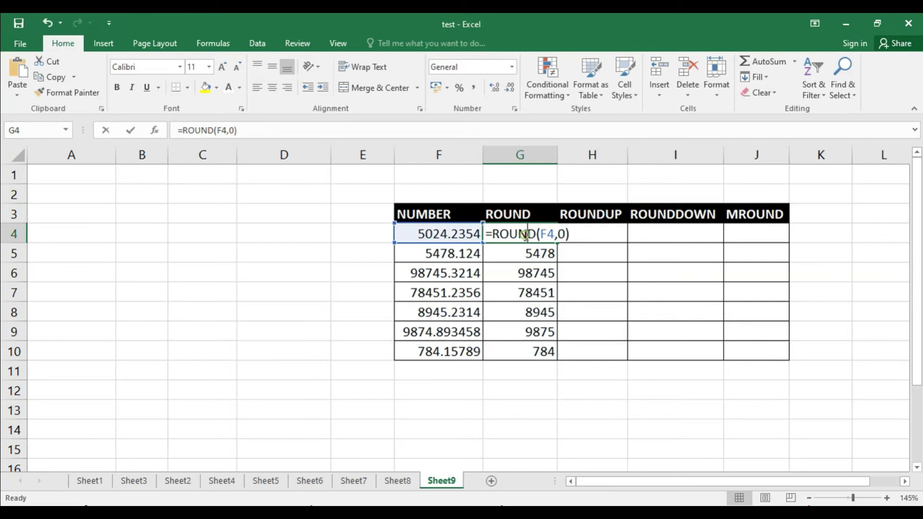
key("Return")
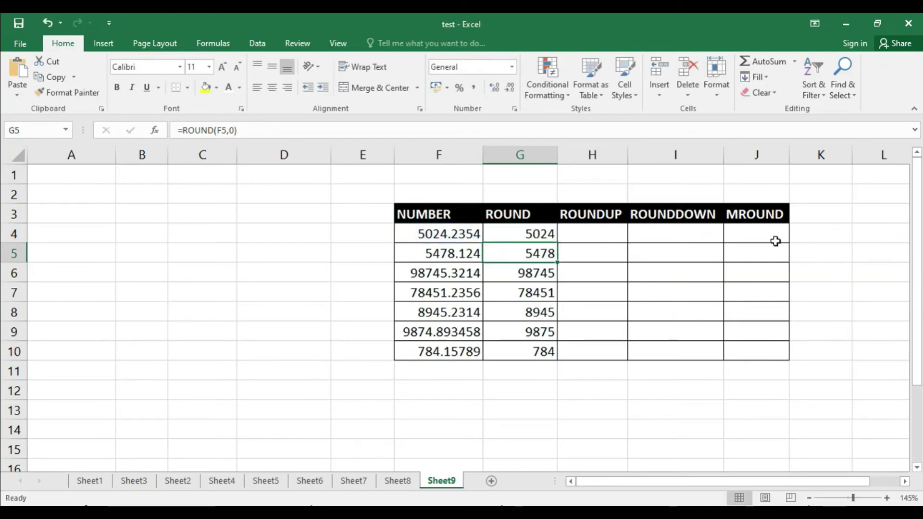
left_click(538, 235)
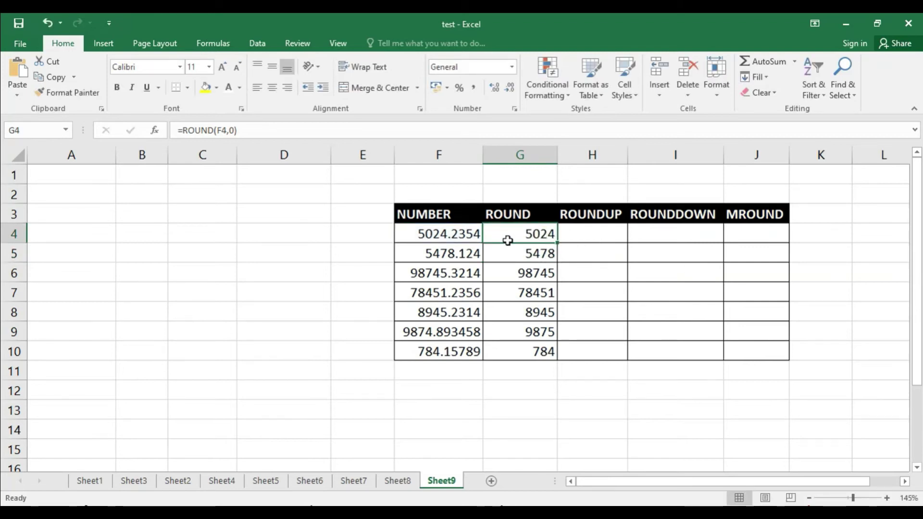
double_click(456, 233)
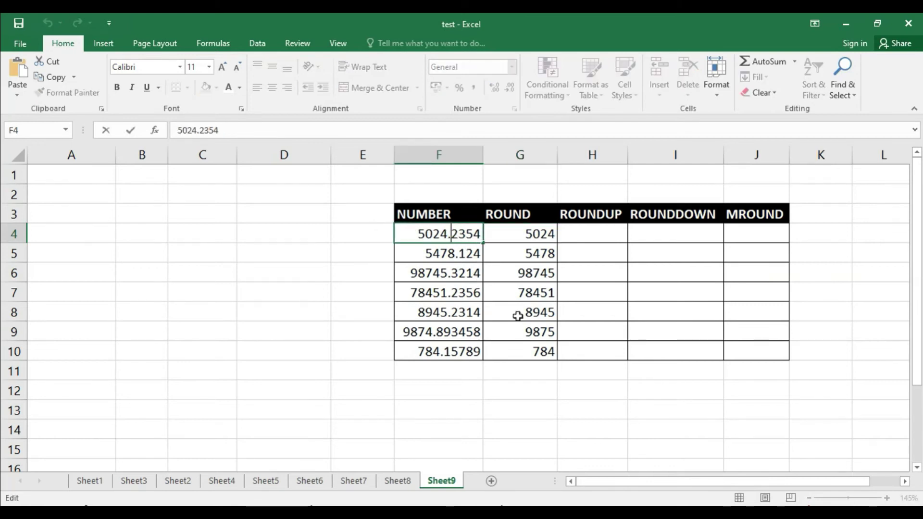
left_click(520, 331)
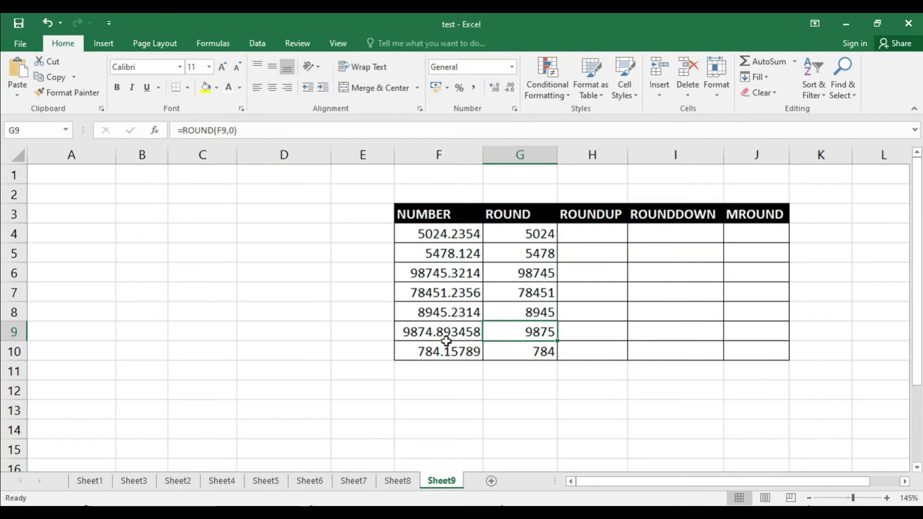
double_click(540, 333)
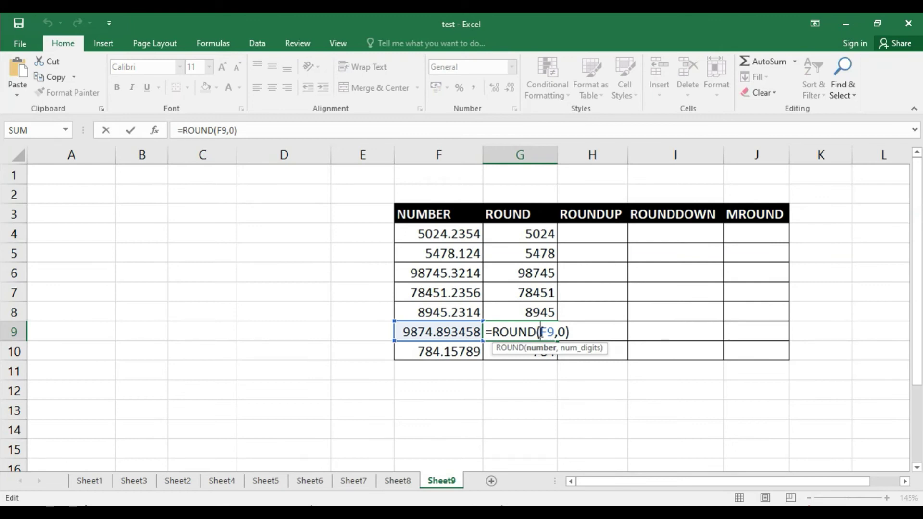
key("Return")
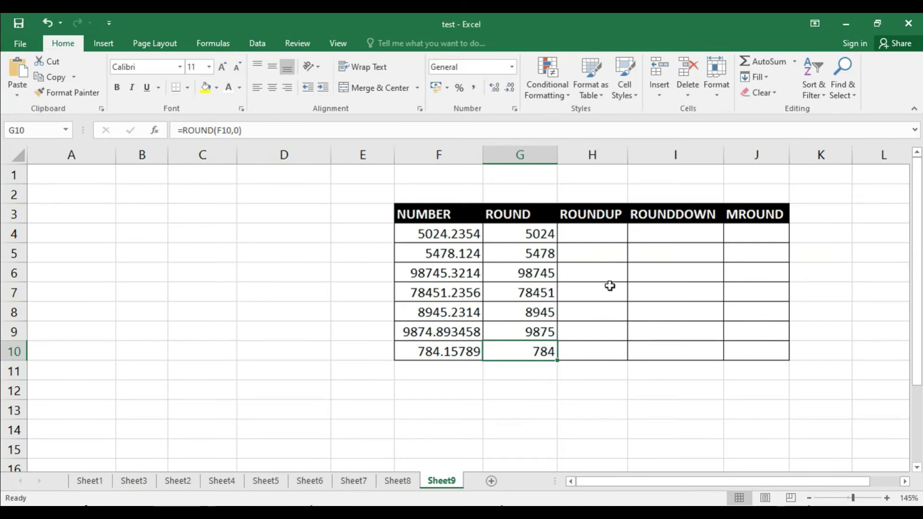
Enter the formula =ROUNDUP(F4,2) in cell H4 and fill it down through H10
left_click(605, 234)
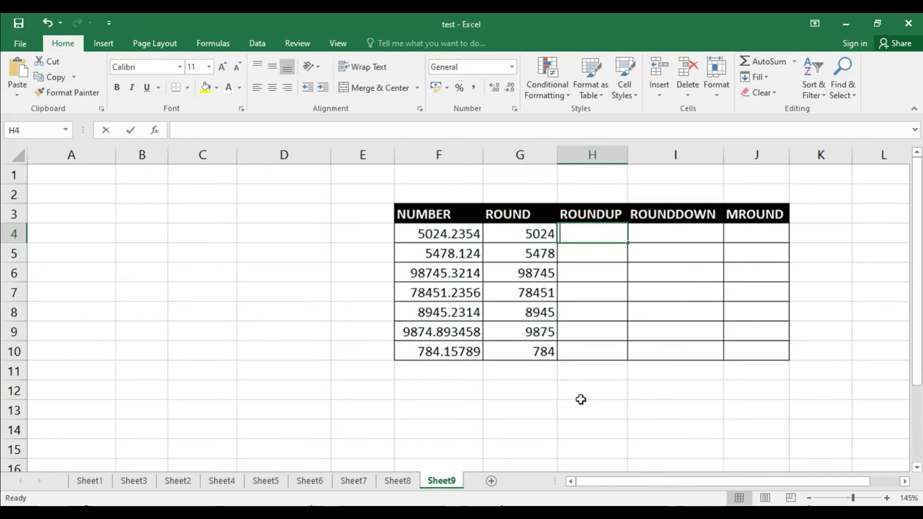
type("=round")
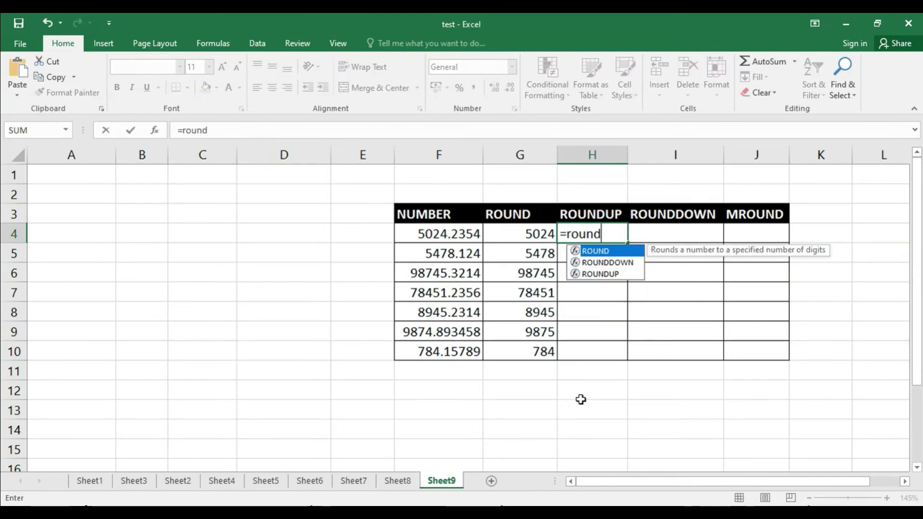
type("up(")
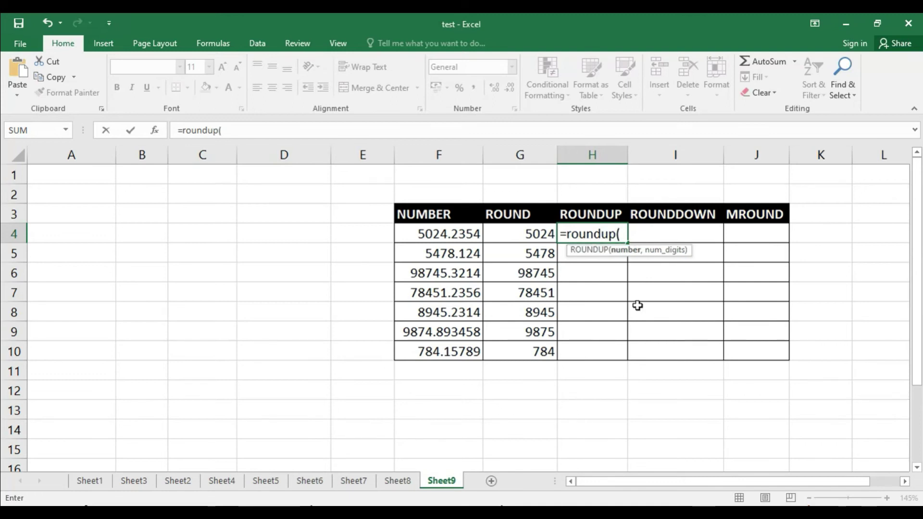
left_click(440, 234)
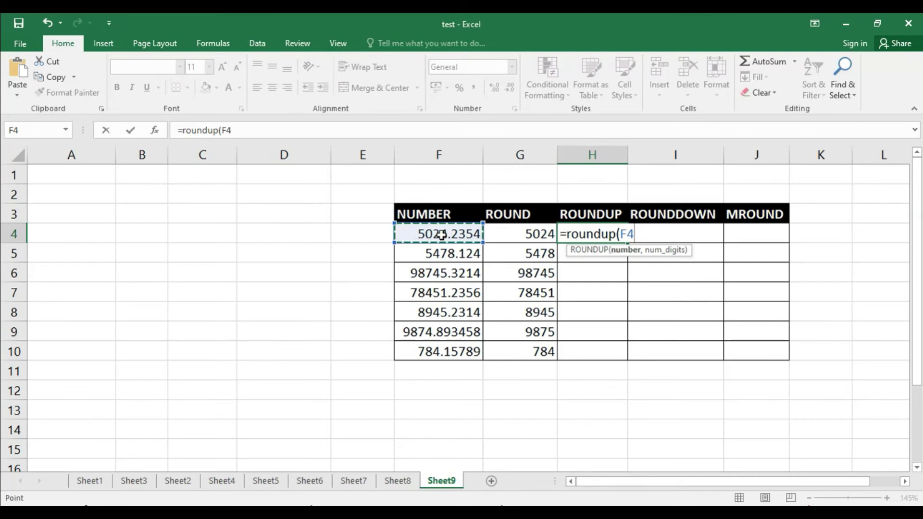
type(",")
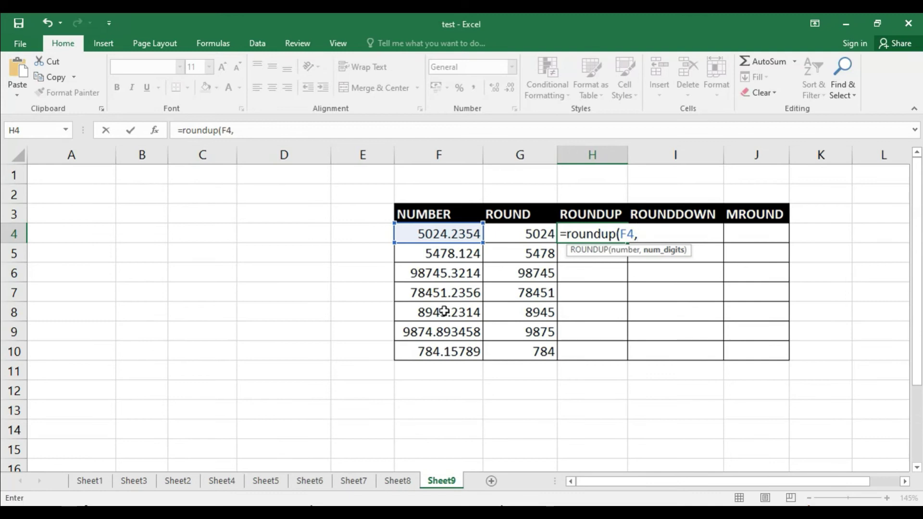
type("2)")
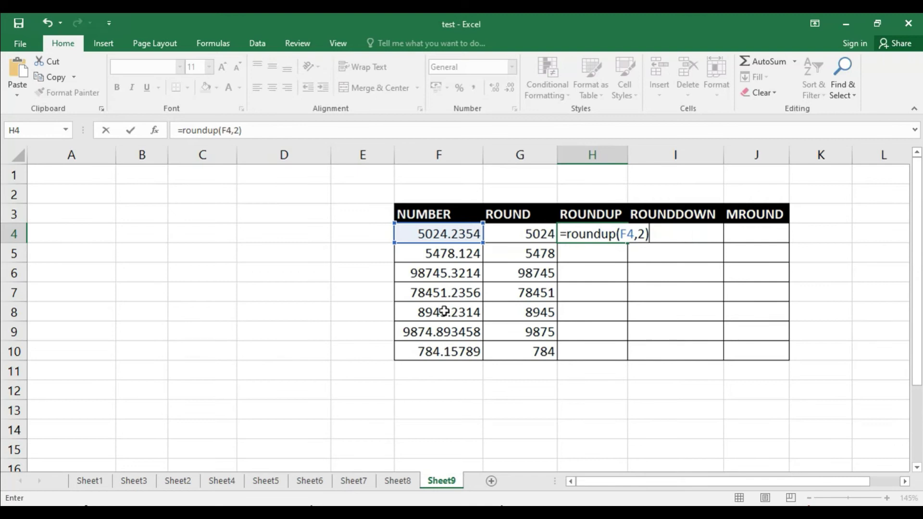
key("Return")
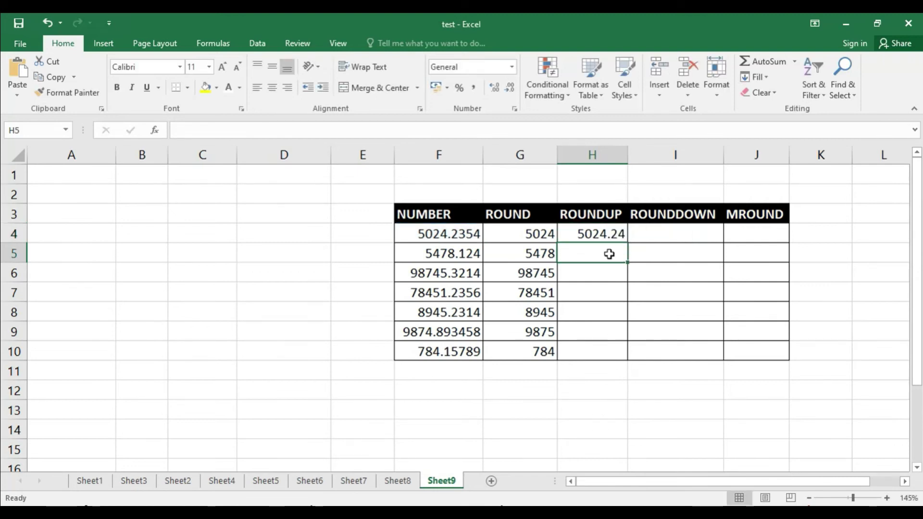
left_click(608, 234)
double_click(628, 244)
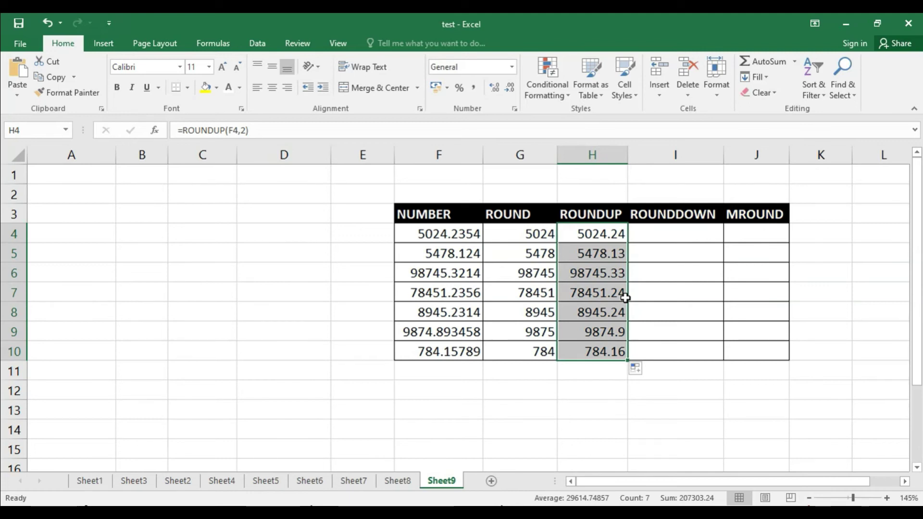
Set the number of digits in H4's ROUNDUP formula to 0 and refill the column down through H10
double_click(598, 233)
left_click(649, 235)
key("BackSpace")
type("0")
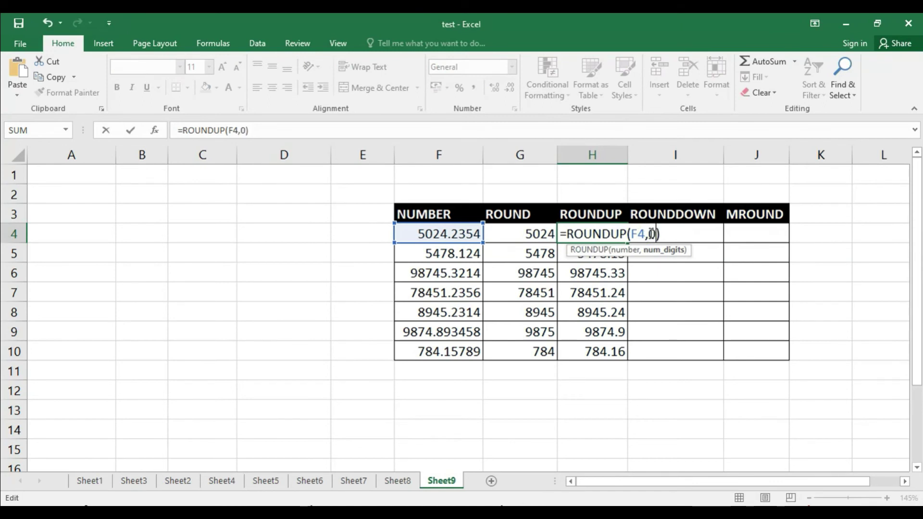
key("Return")
left_click(609, 232)
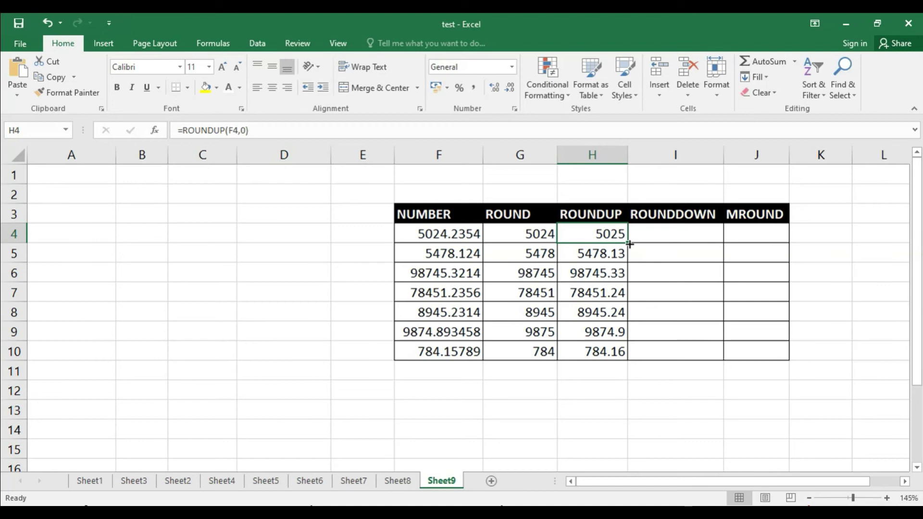
double_click(630, 244)
left_click(659, 278)
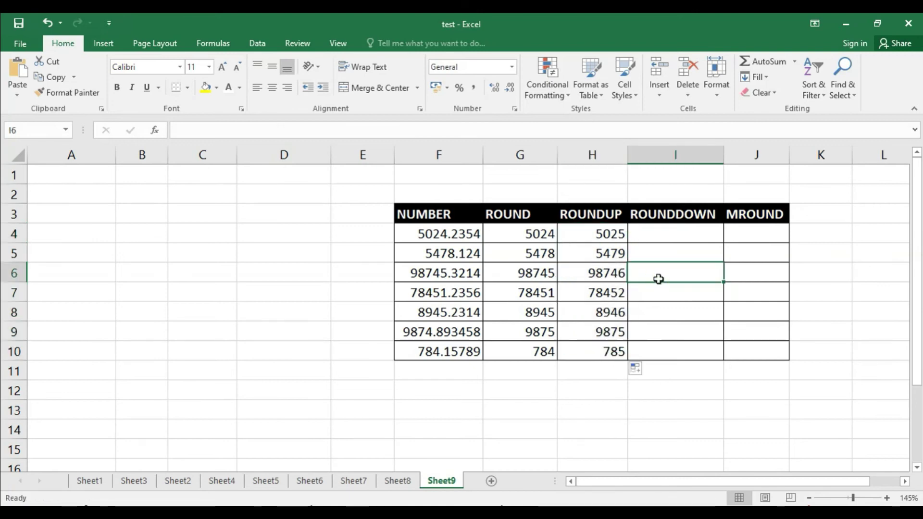
left_click(609, 237)
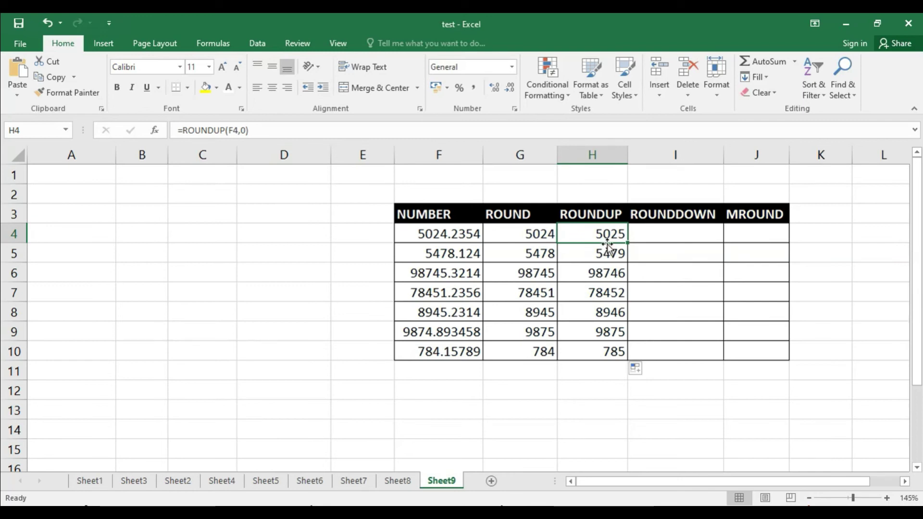
left_click(605, 254)
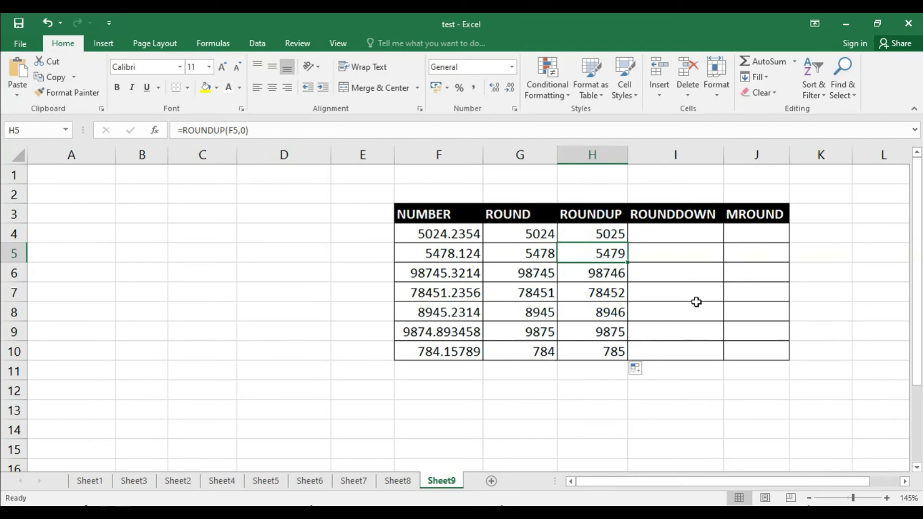
Enter the formula =ROUNDDOWN(F4,1) in cell I4 and fill it down through I10
left_click(672, 235)
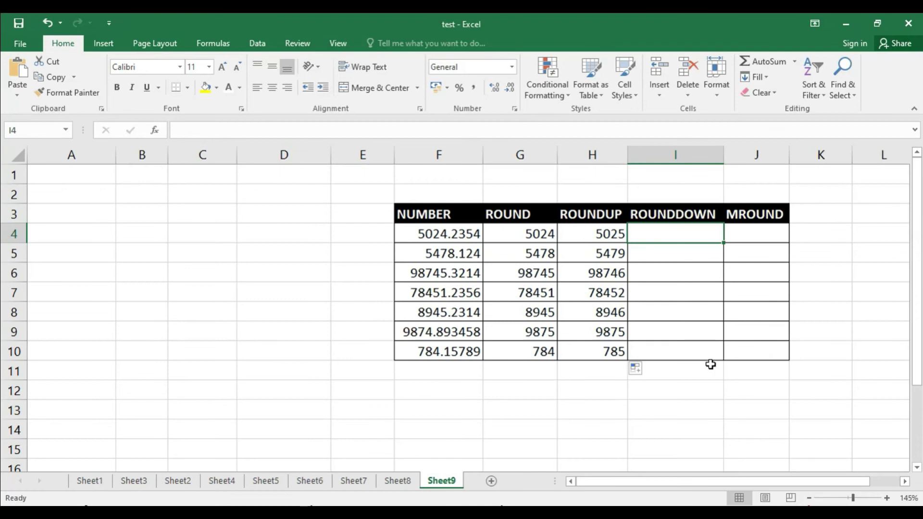
type("=")
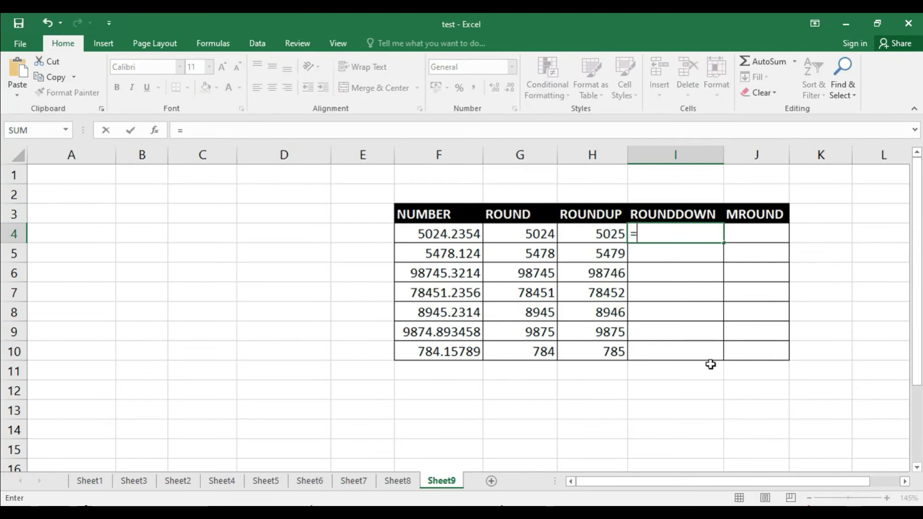
type("rounddown(")
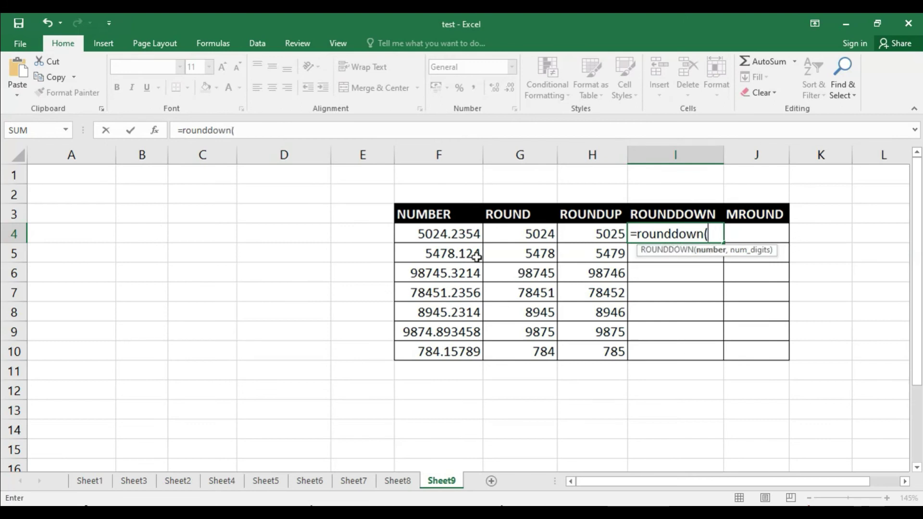
left_click(470, 235)
type(",")
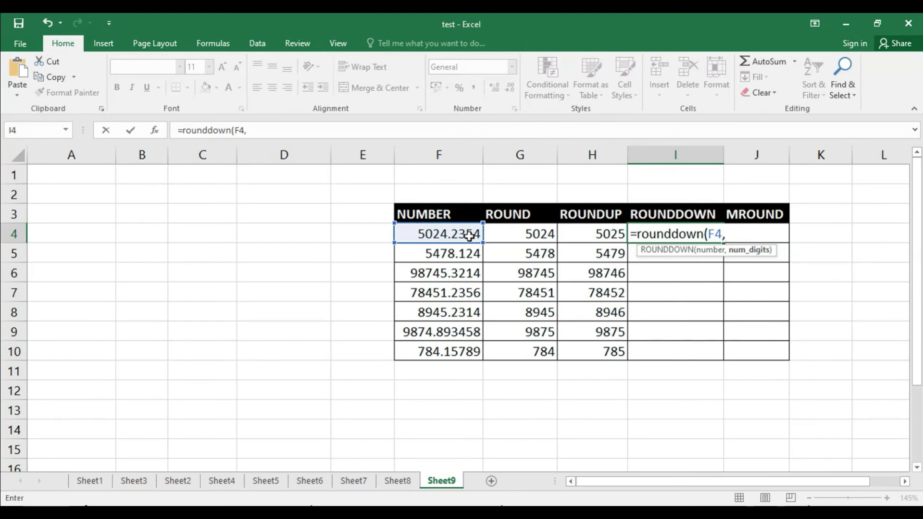
type("1)")
key("Return")
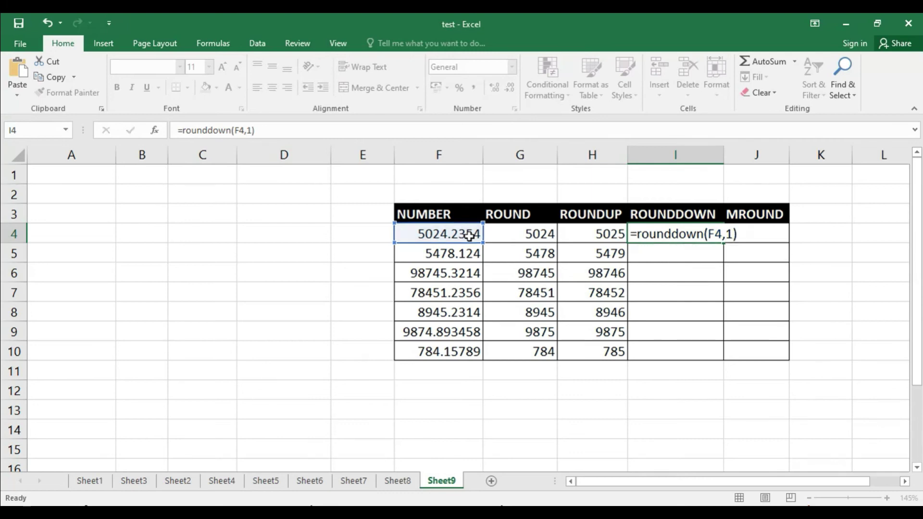
left_click(673, 236)
double_click(724, 244)
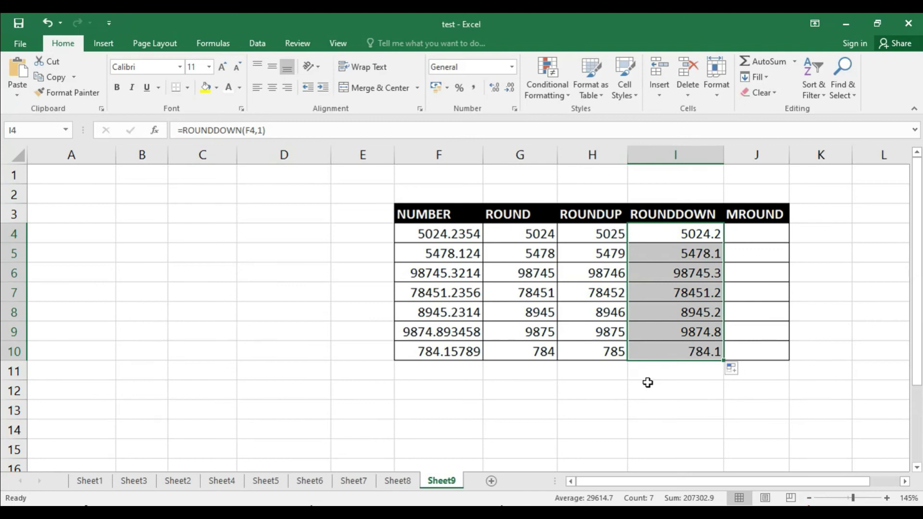
left_click(669, 312)
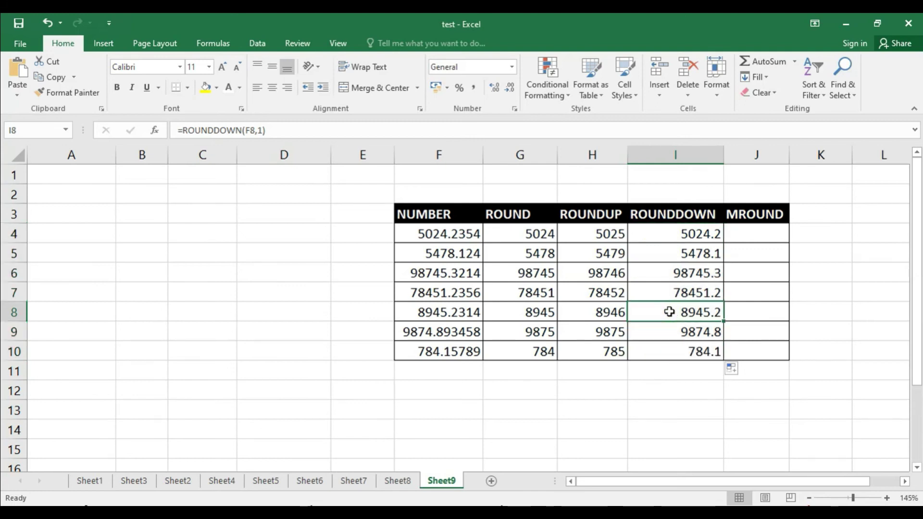
Set the number of digits in I4's ROUNDDOWN formula to 0 and refill the column down through I10
left_click(681, 234)
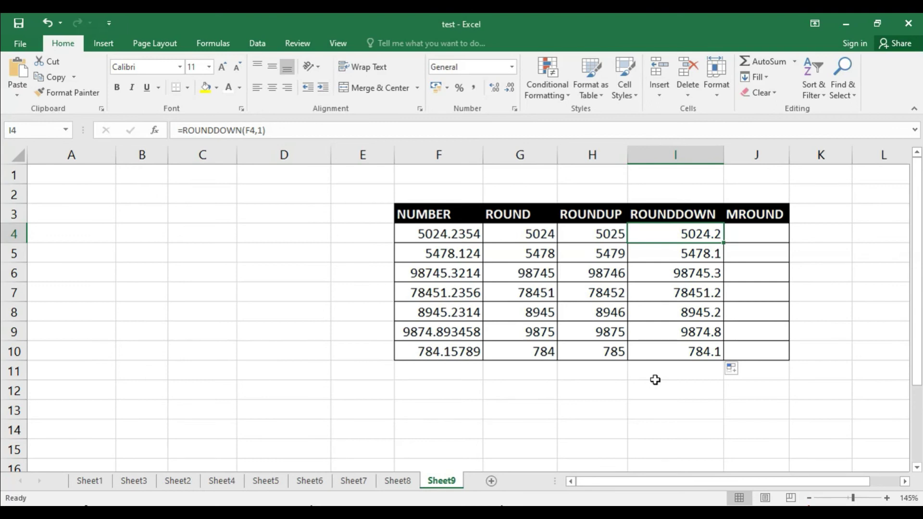
double_click(673, 234)
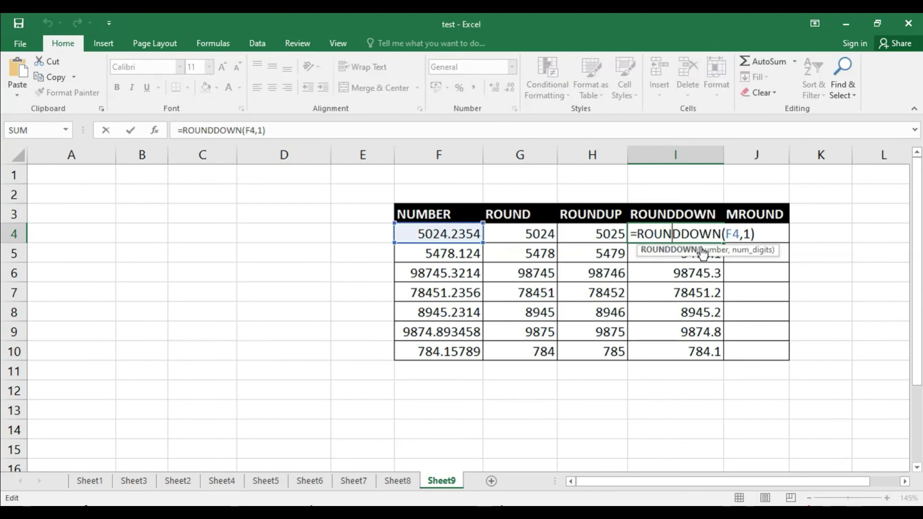
left_click(747, 233)
key("BackSpace")
type("0")
key("Return")
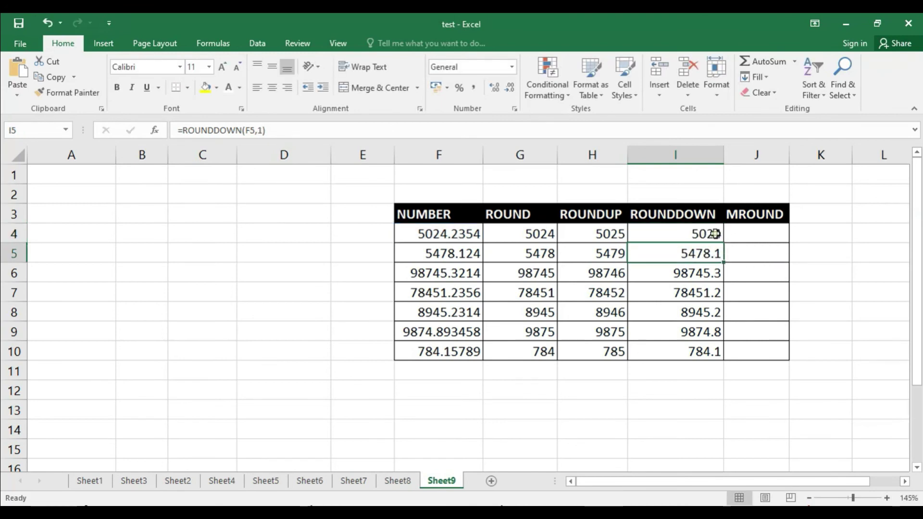
left_click(721, 238)
double_click(724, 242)
left_click(666, 424)
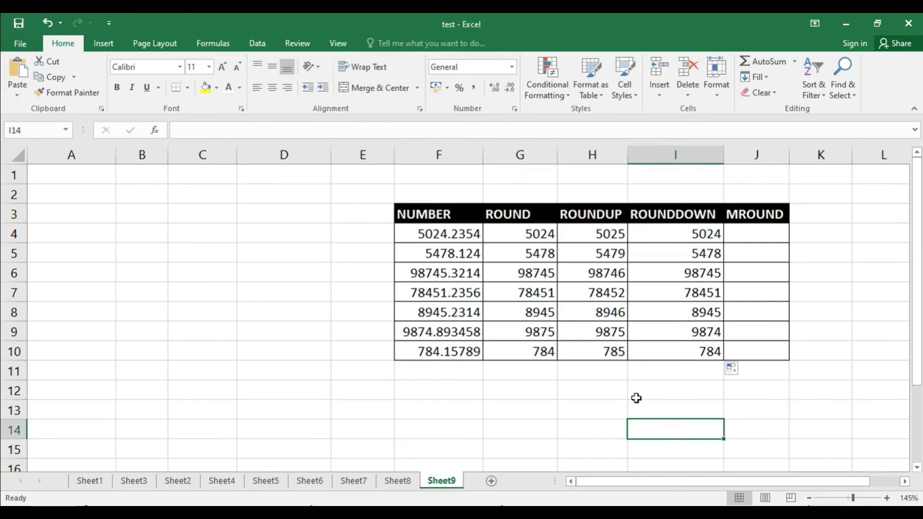
left_click(443, 237)
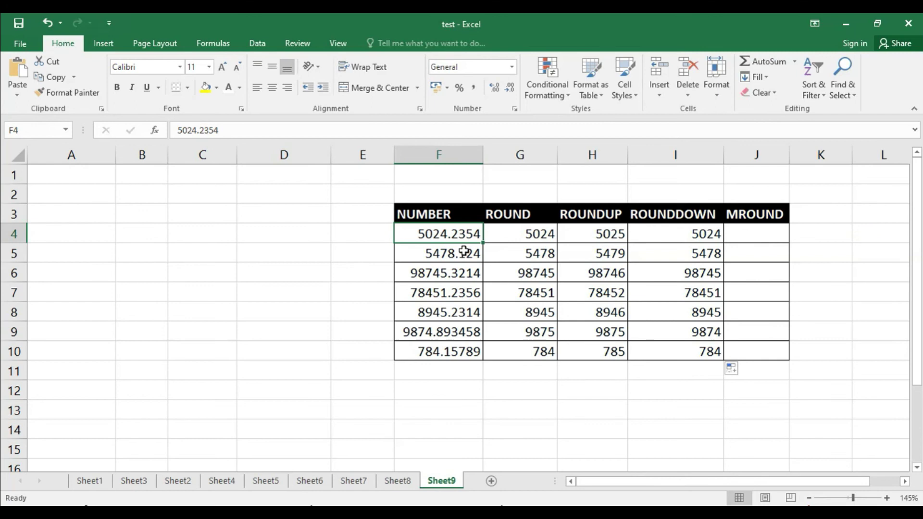
Enter the formula =MROUND(F4,10) in cell J4 to round the first number to a multiple of 10
left_click(694, 235)
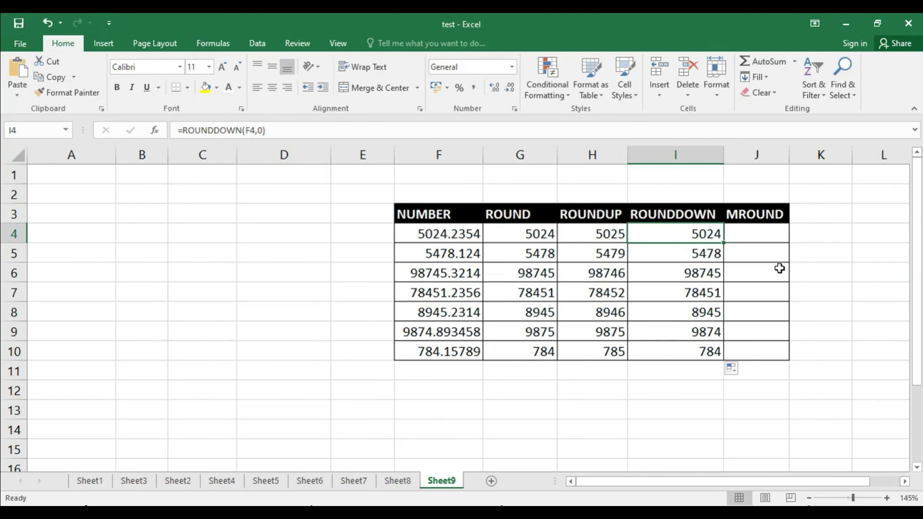
left_click(760, 234)
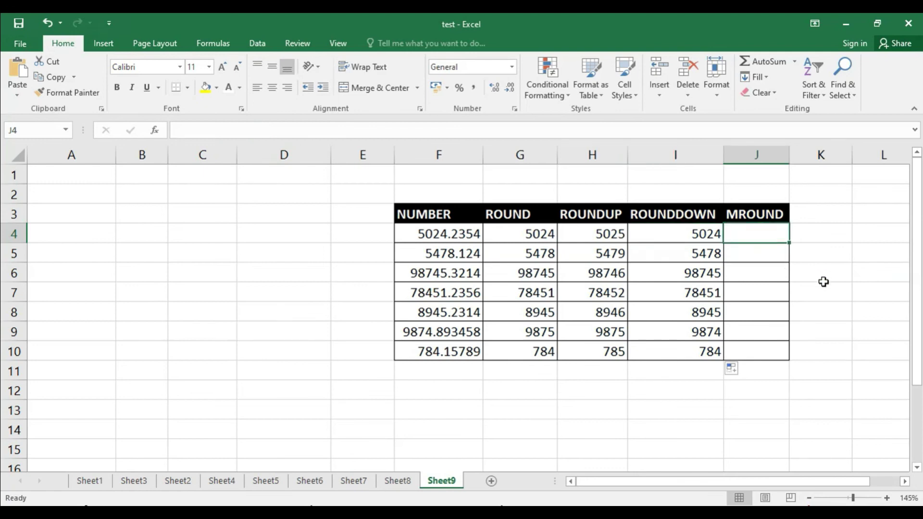
type("=")
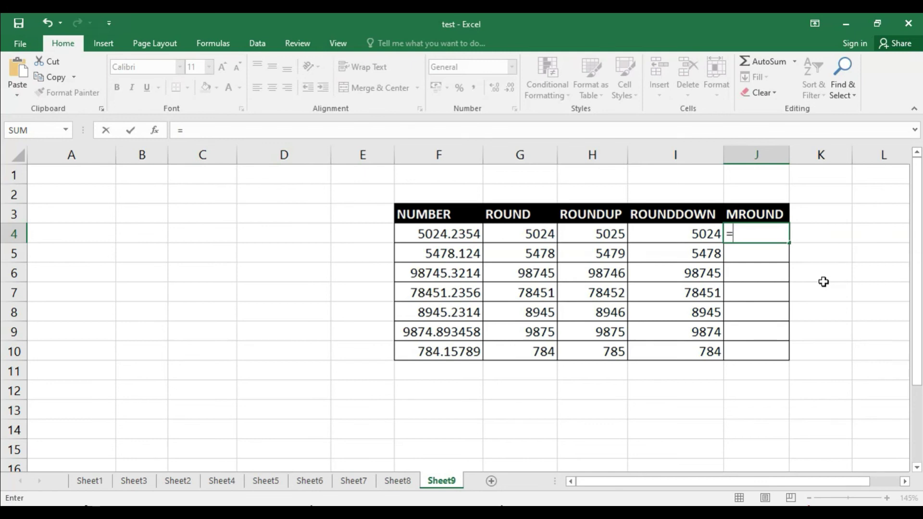
type("mround(")
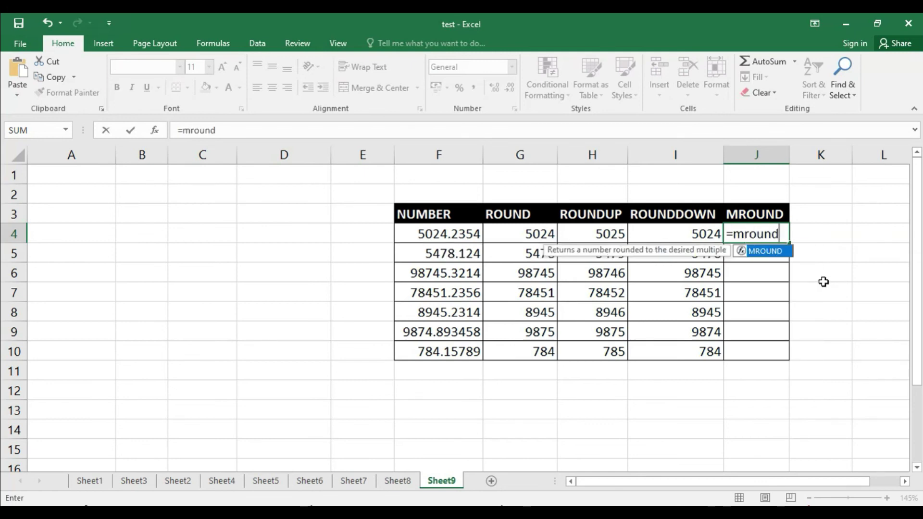
left_click(453, 235)
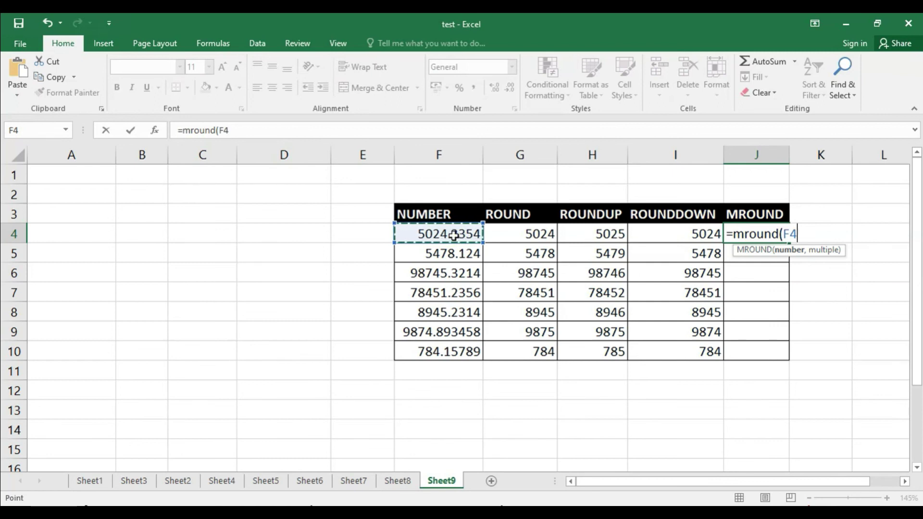
type(",10")
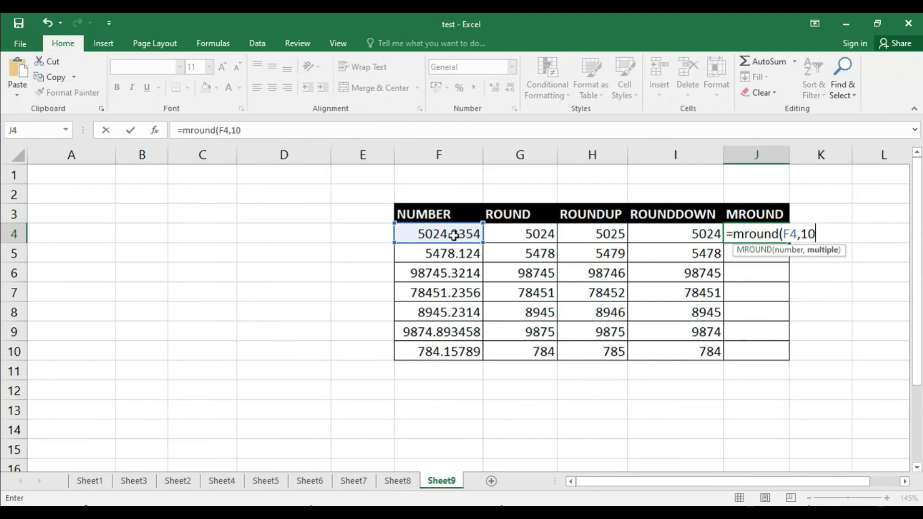
type(")")
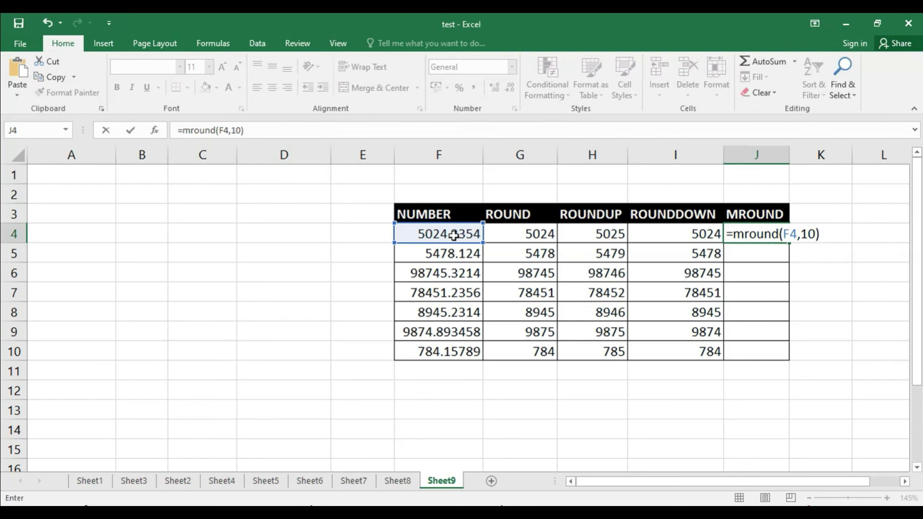
key("Return")
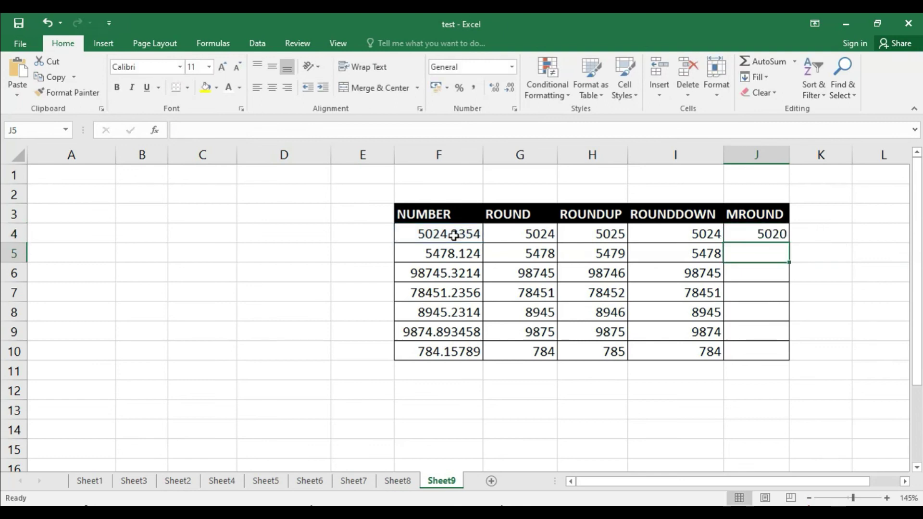
Fill the MROUND formula from J4 down through J10 and compare the J5 result with its source number in F5
left_click(754, 235)
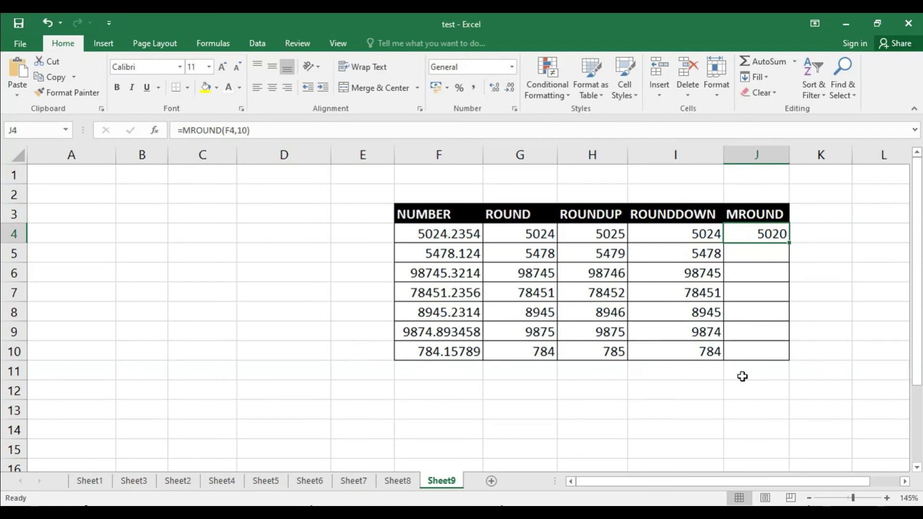
left_click(435, 239)
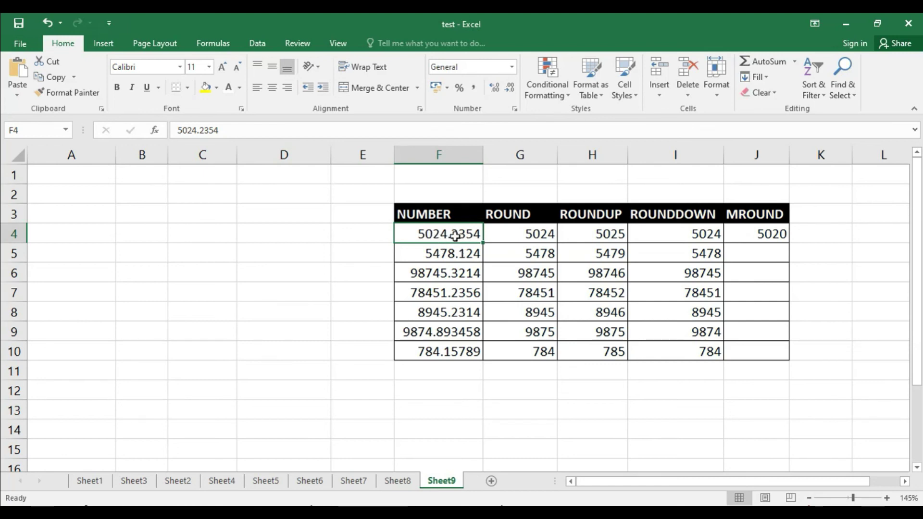
left_click(772, 234)
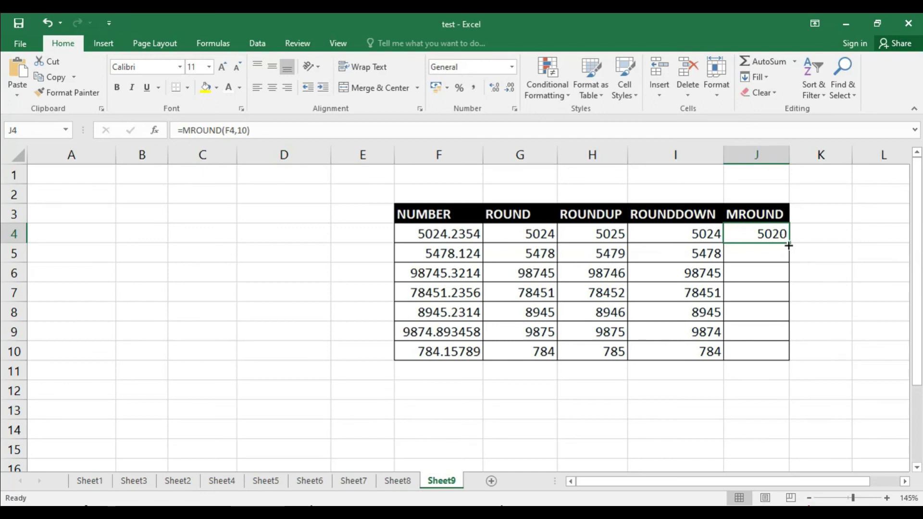
double_click(788, 242)
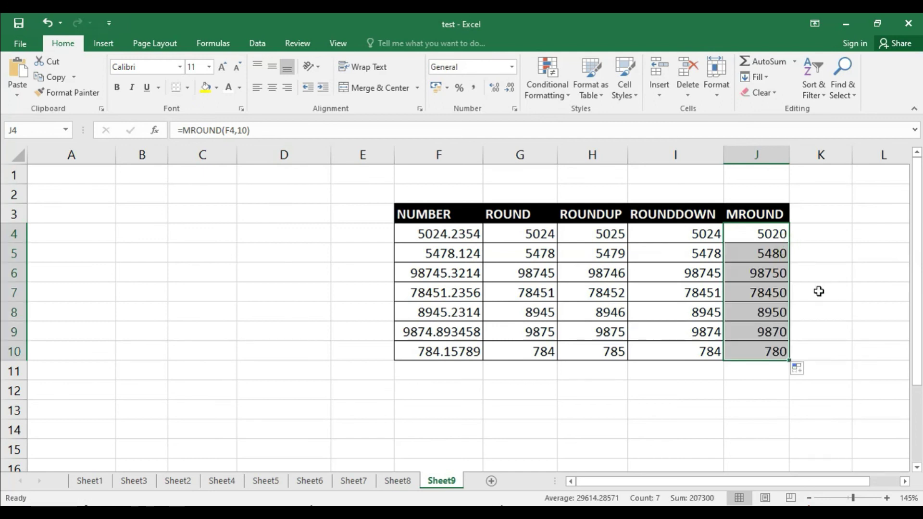
left_click(444, 256)
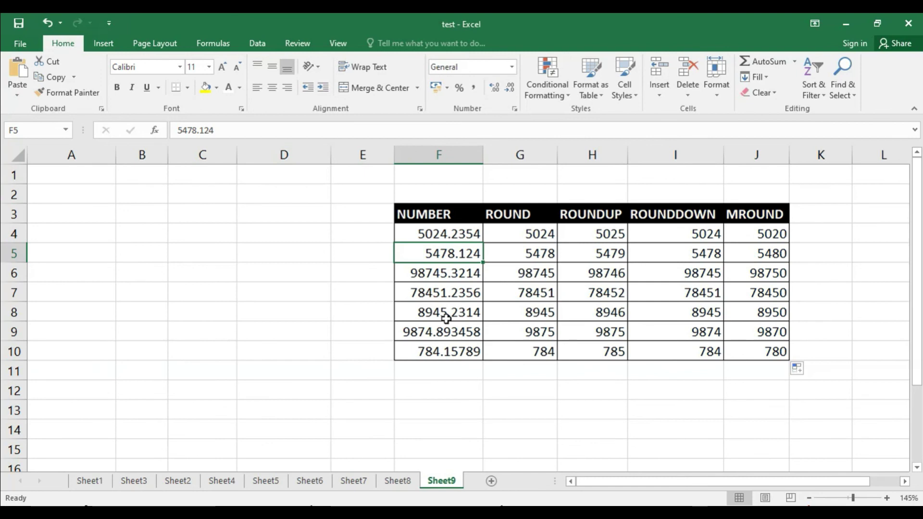
left_click(761, 252)
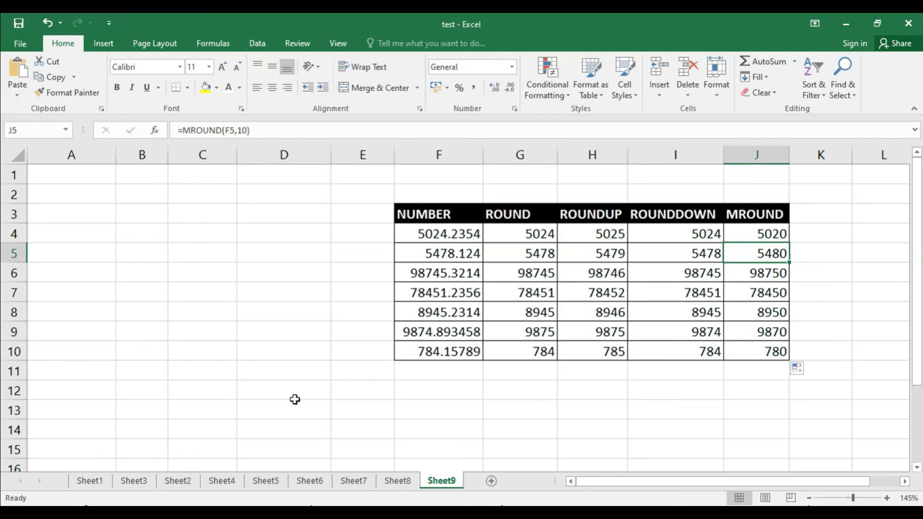
Enter the example formula =MROUND(10,3) in the empty cell D12 and review its arguments
left_click(262, 392)
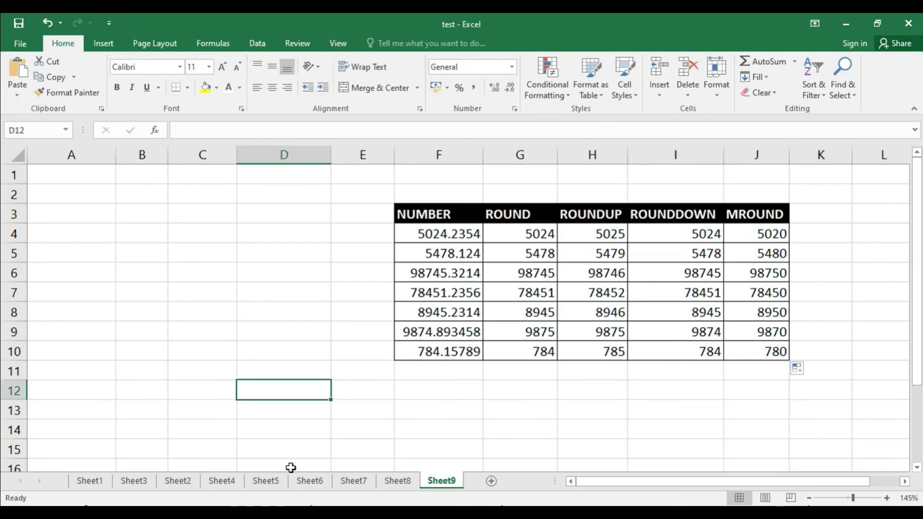
type("=m")
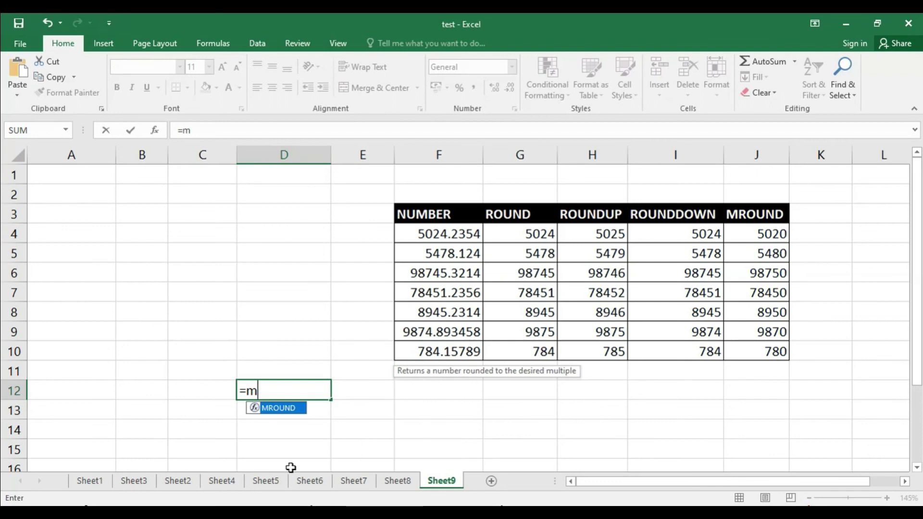
type("round")
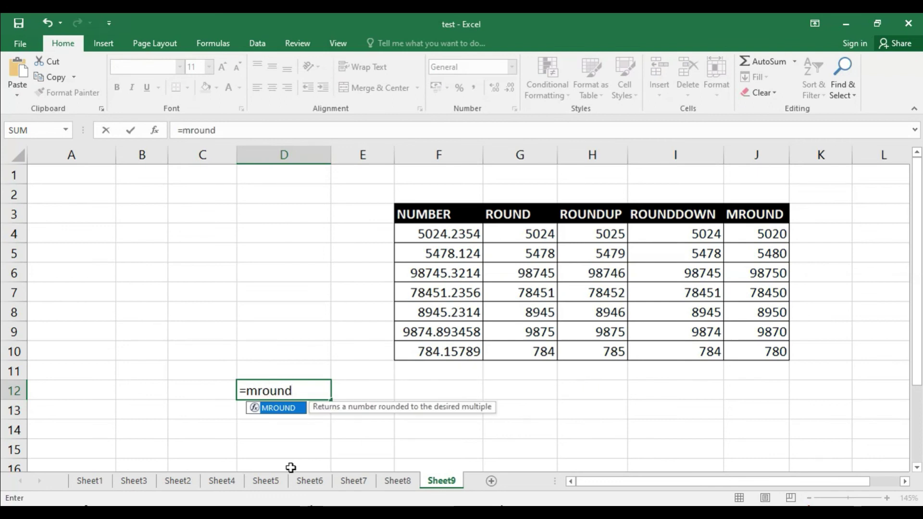
type("(10")
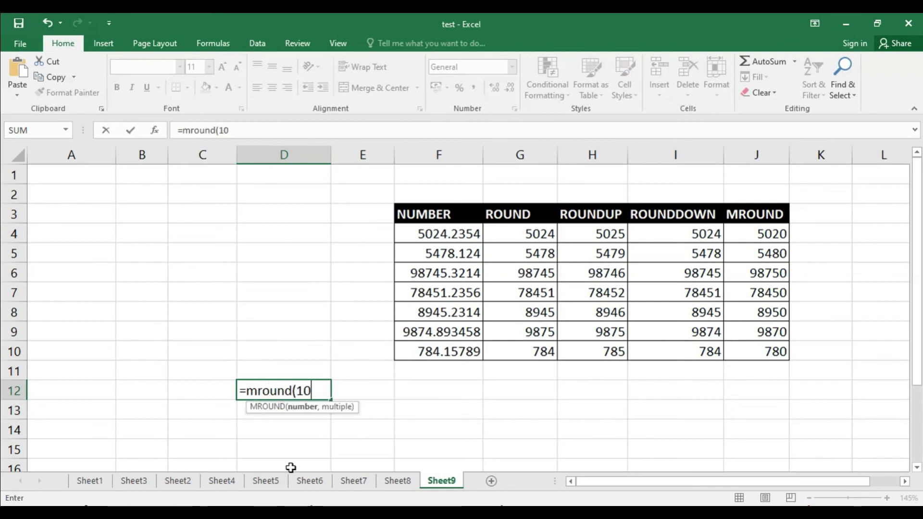
type(",")
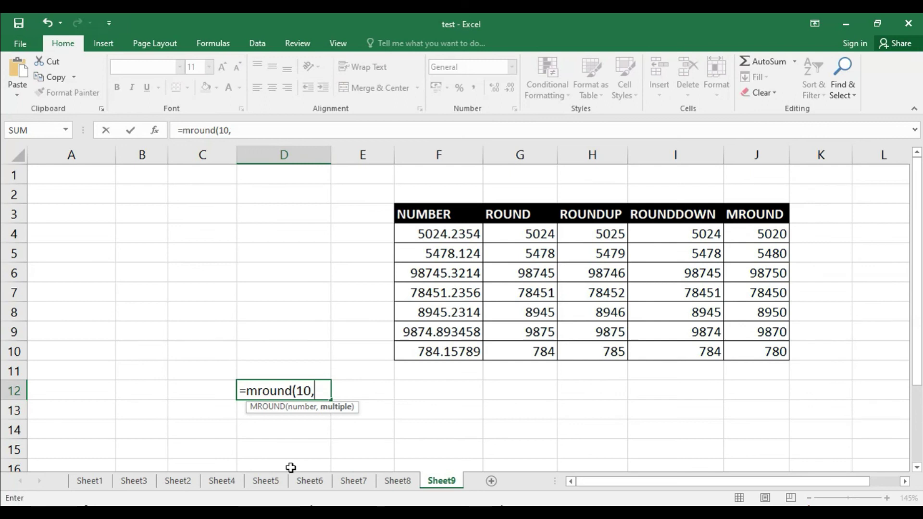
type("3)")
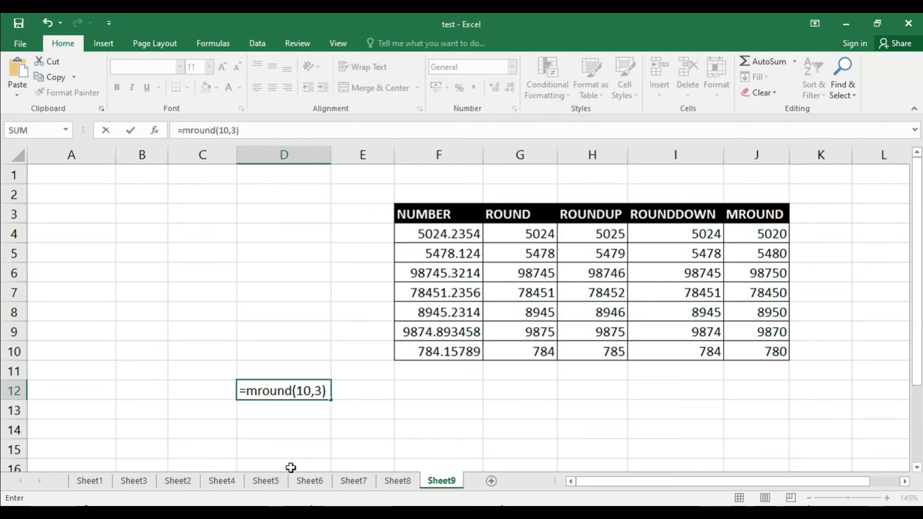
key("Return")
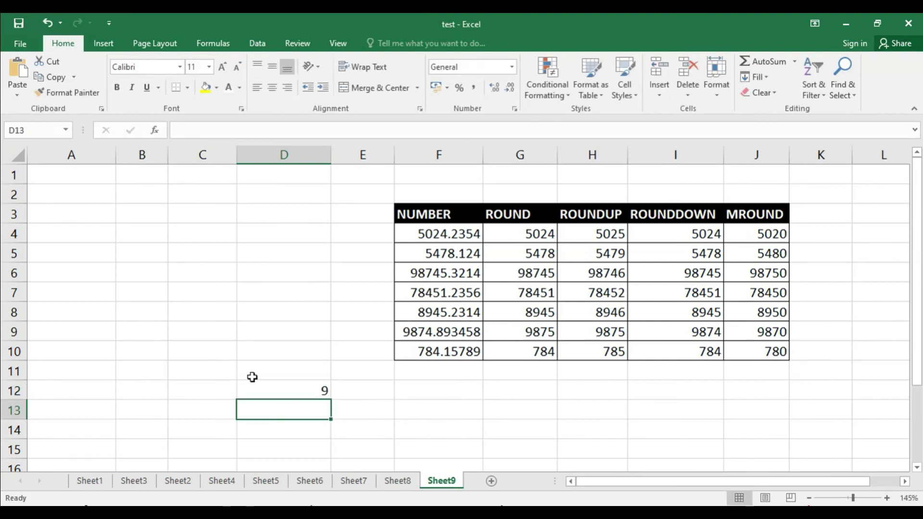
double_click(276, 385)
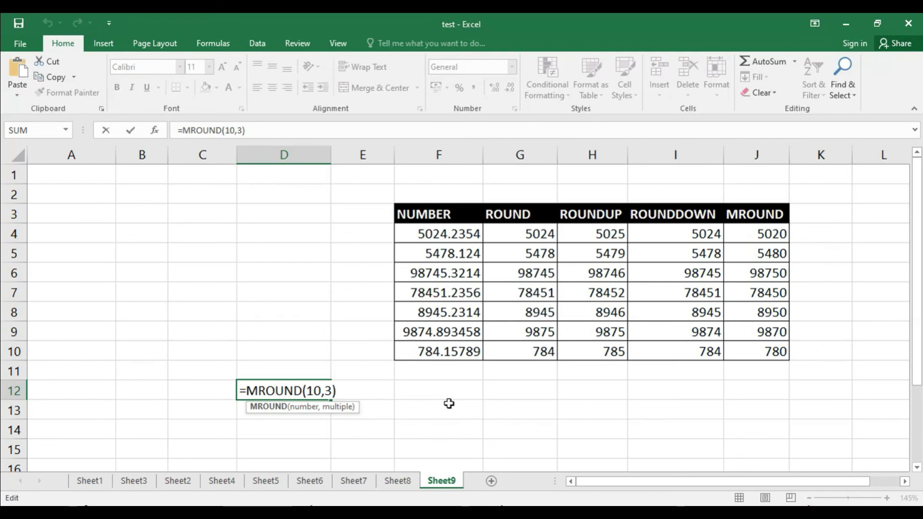
key("Return")
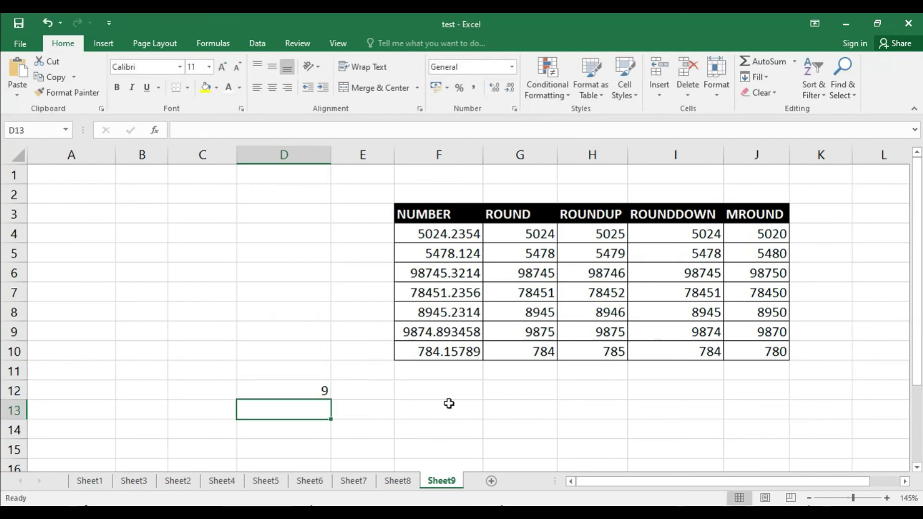